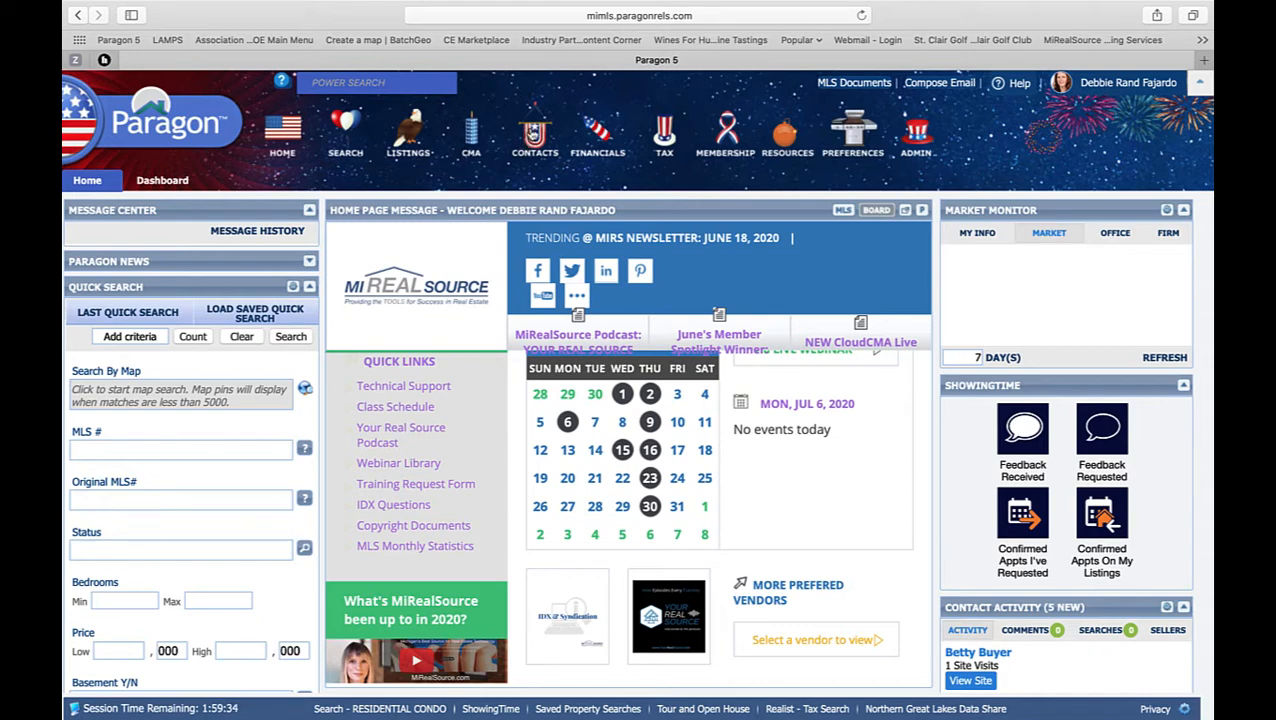
- Open the contact information page of the first contact in the contact manager's list
{"action": "left_click", "coordinate": [535, 140]}
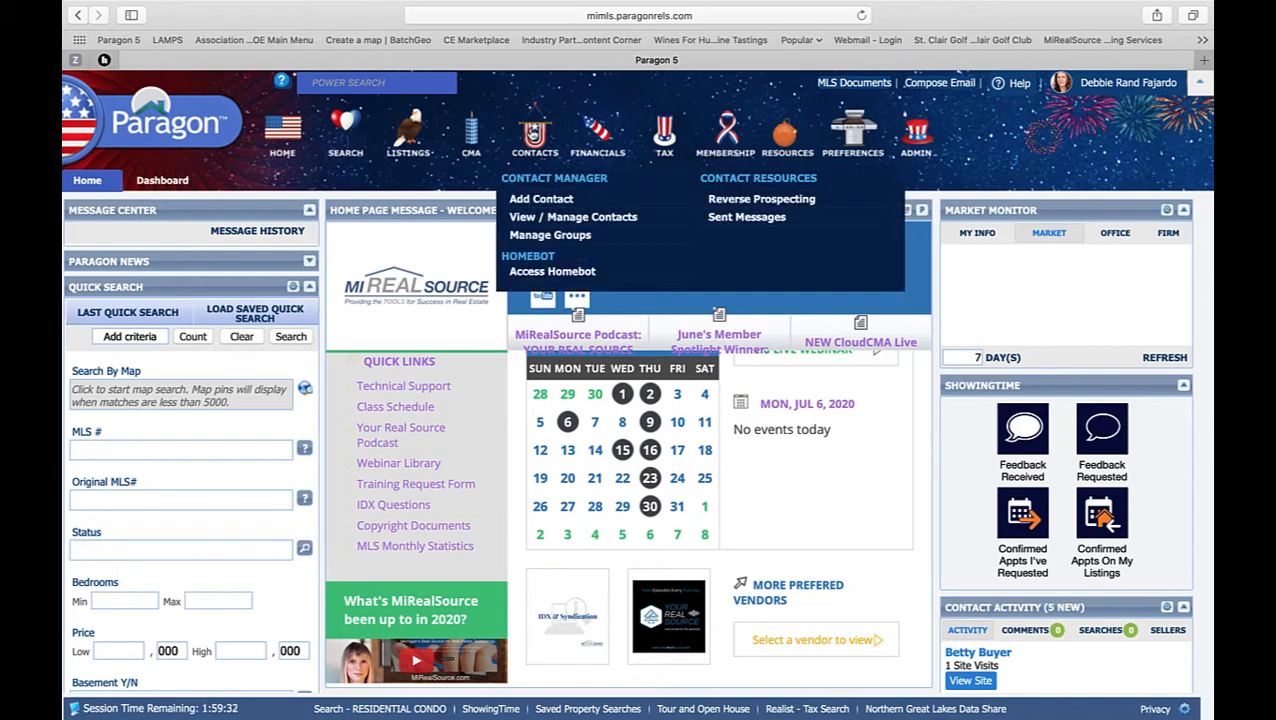
{"action": "left_click", "coordinate": [553, 218]}
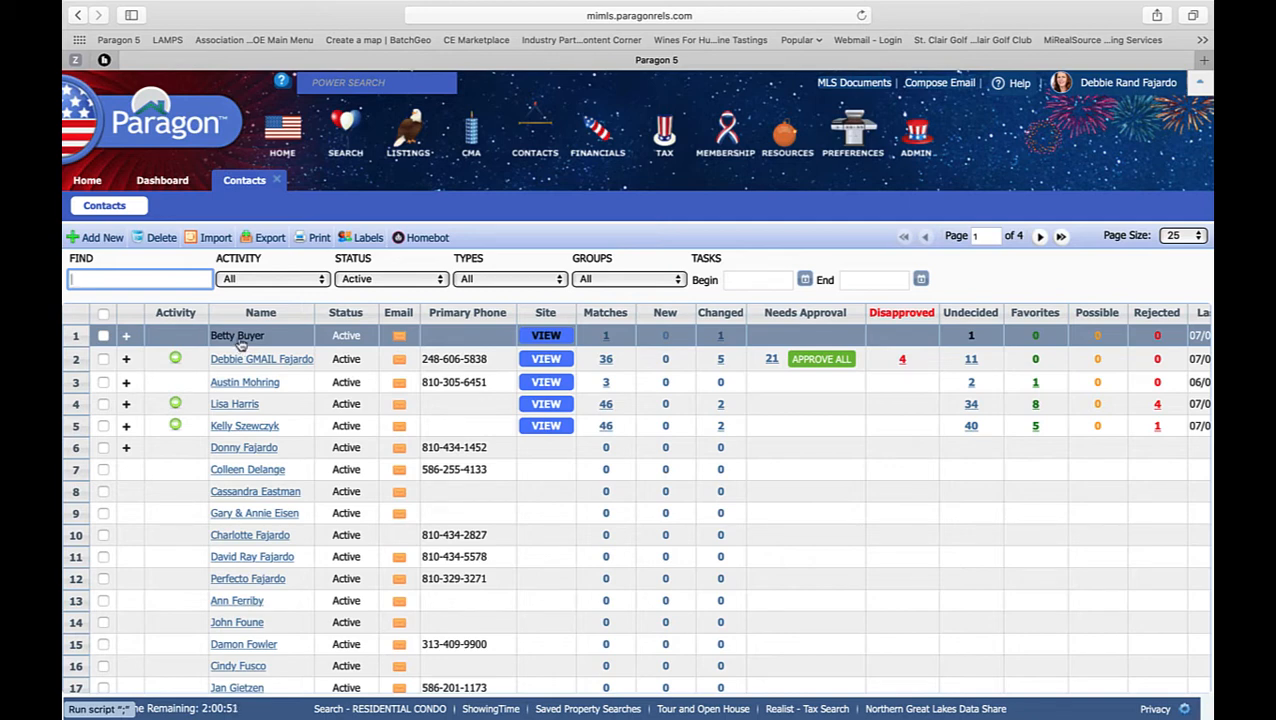
{"action": "left_click", "coordinate": [240, 336]}
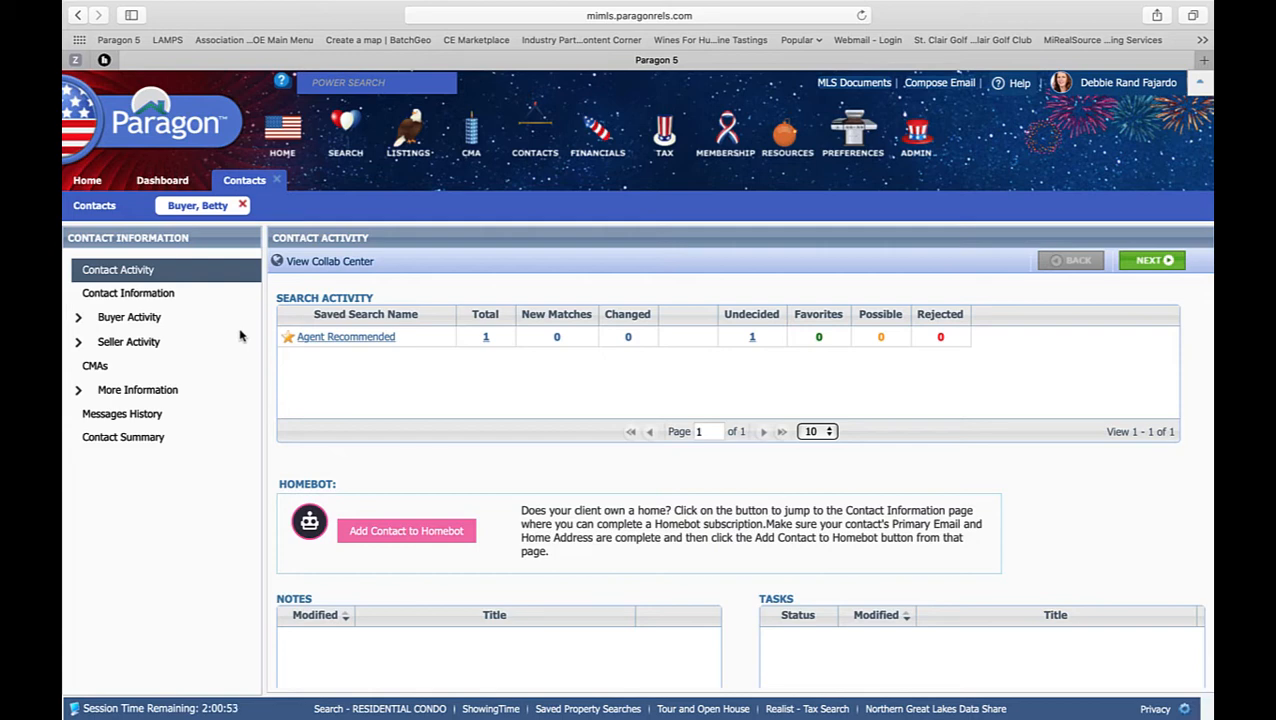
{"action": "left_click", "coordinate": [148, 298]}
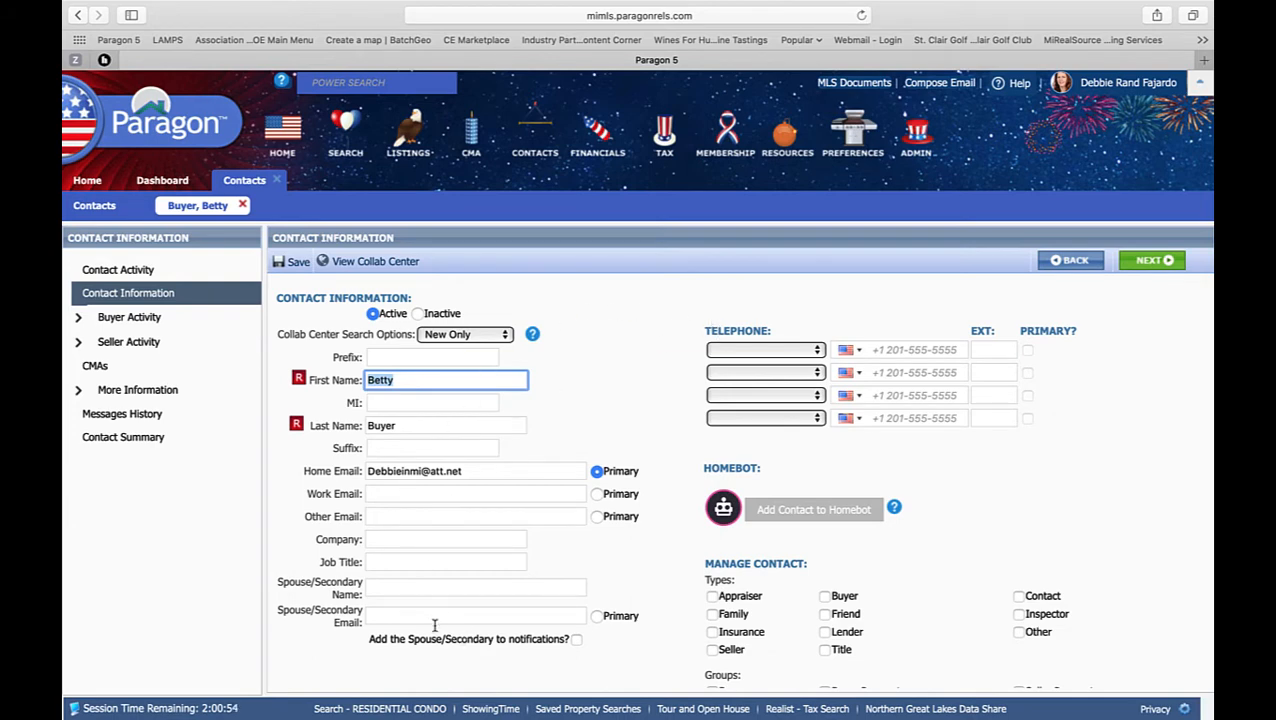
- Look through the contact's details and assign the contact the type Buyer
{"action": "scroll", "coordinate": [453, 620], "scroll_direction": "down", "scroll_amount": 2}
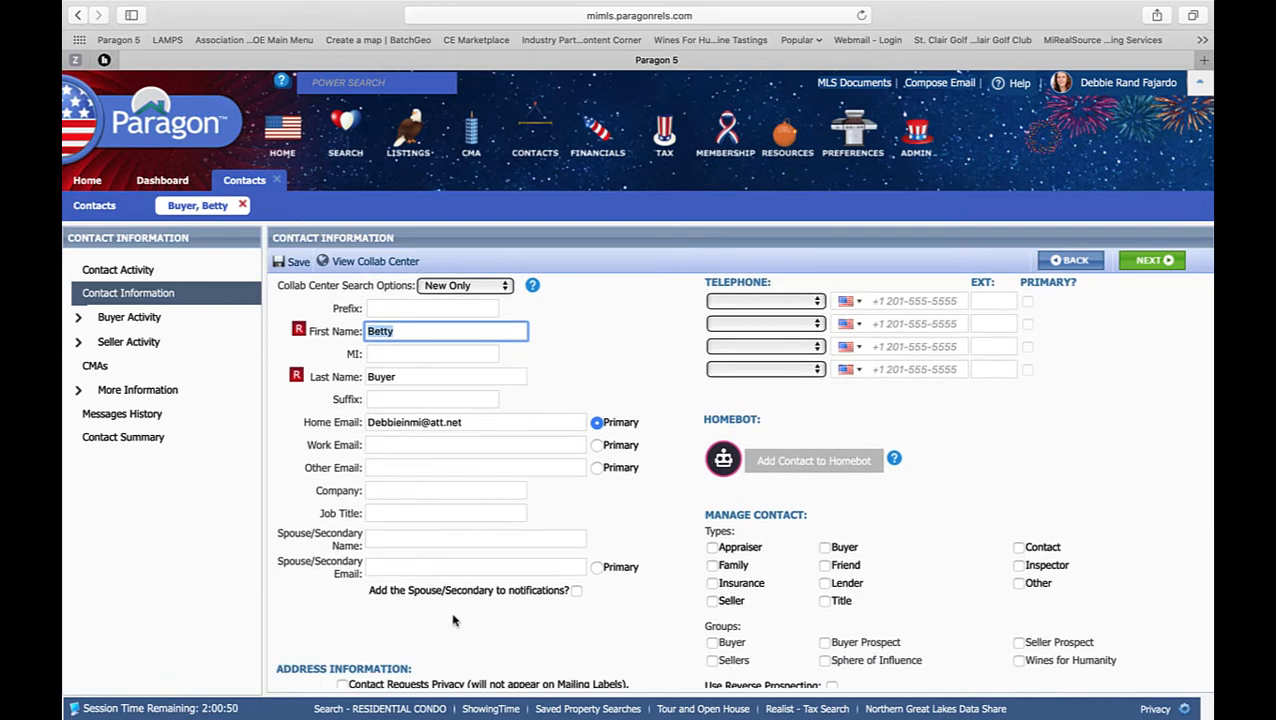
{"action": "scroll", "coordinate": [453, 620], "scroll_direction": "down", "scroll_amount": 6}
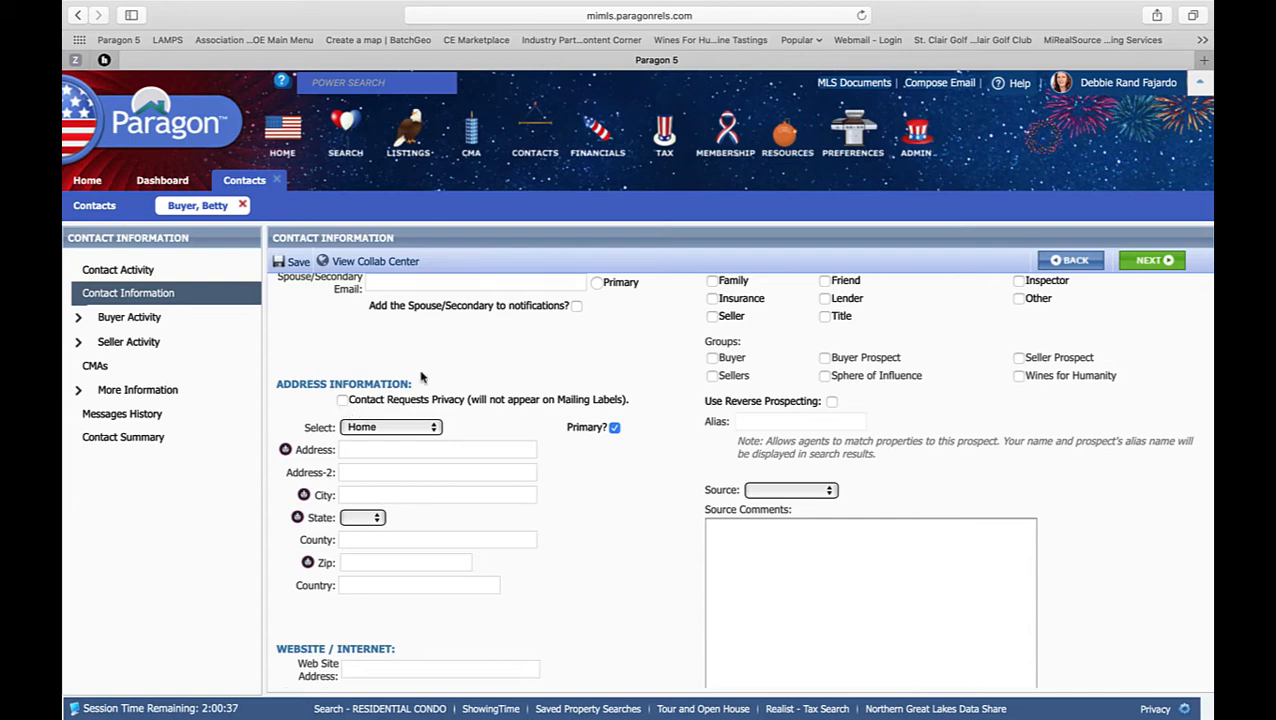
{"action": "scroll", "coordinate": [958, 356], "scroll_direction": "up", "scroll_amount": 3}
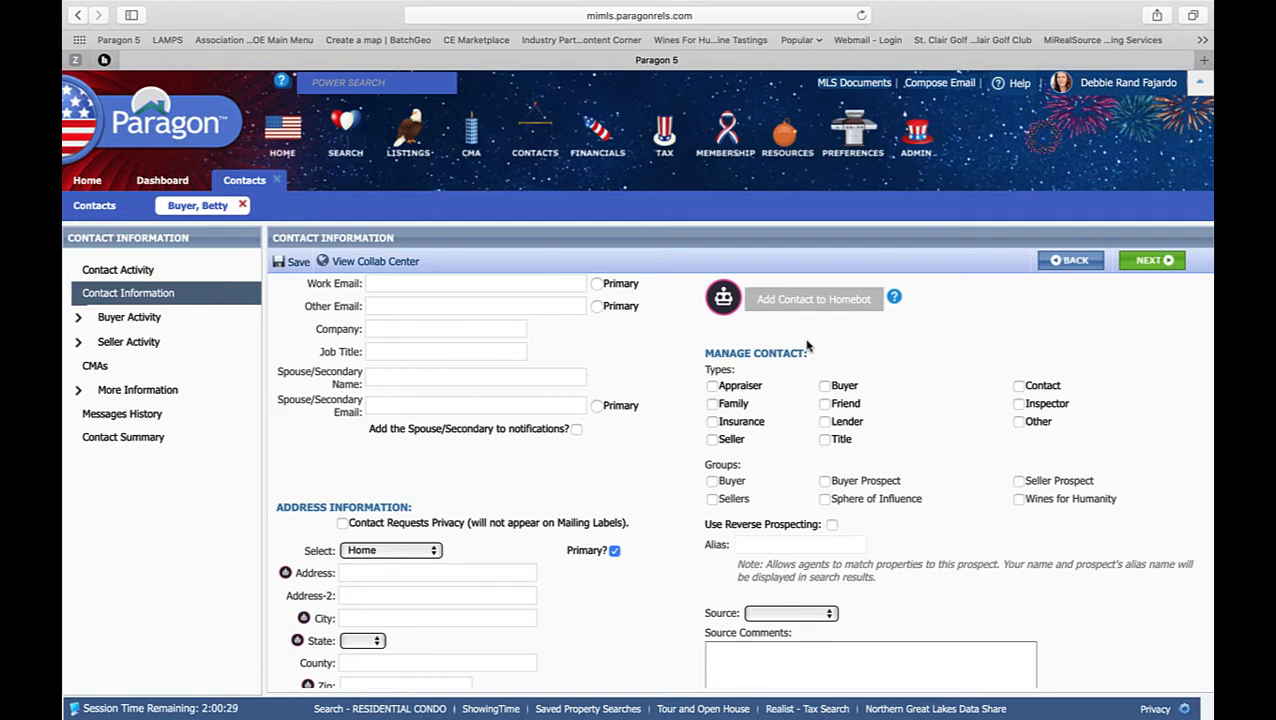
{"action": "left_click", "coordinate": [824, 386]}
{"action": "scroll", "coordinate": [825, 387], "scroll_direction": "down", "scroll_amount": 2}
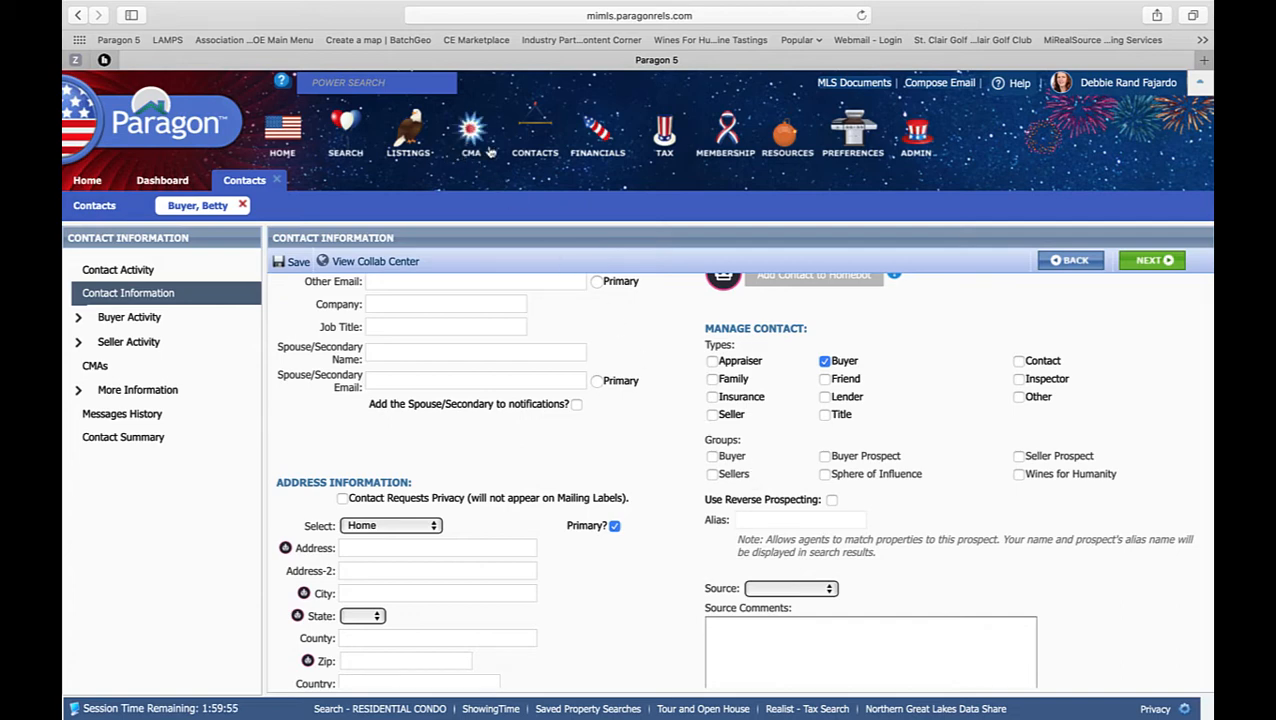
- Create a Business contact group named "Class Test" with the description ":)" and save it
{"action": "mouse_move", "coordinate": [527, 140]}
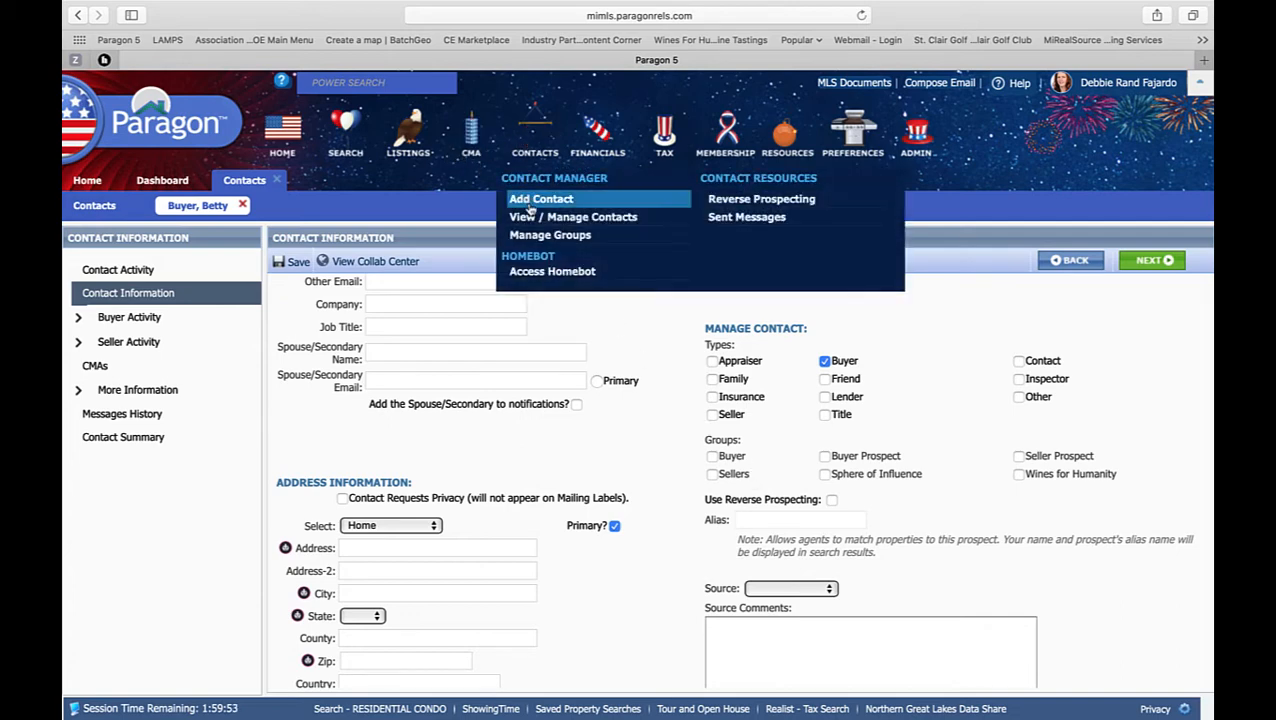
{"action": "left_click", "coordinate": [557, 238]}
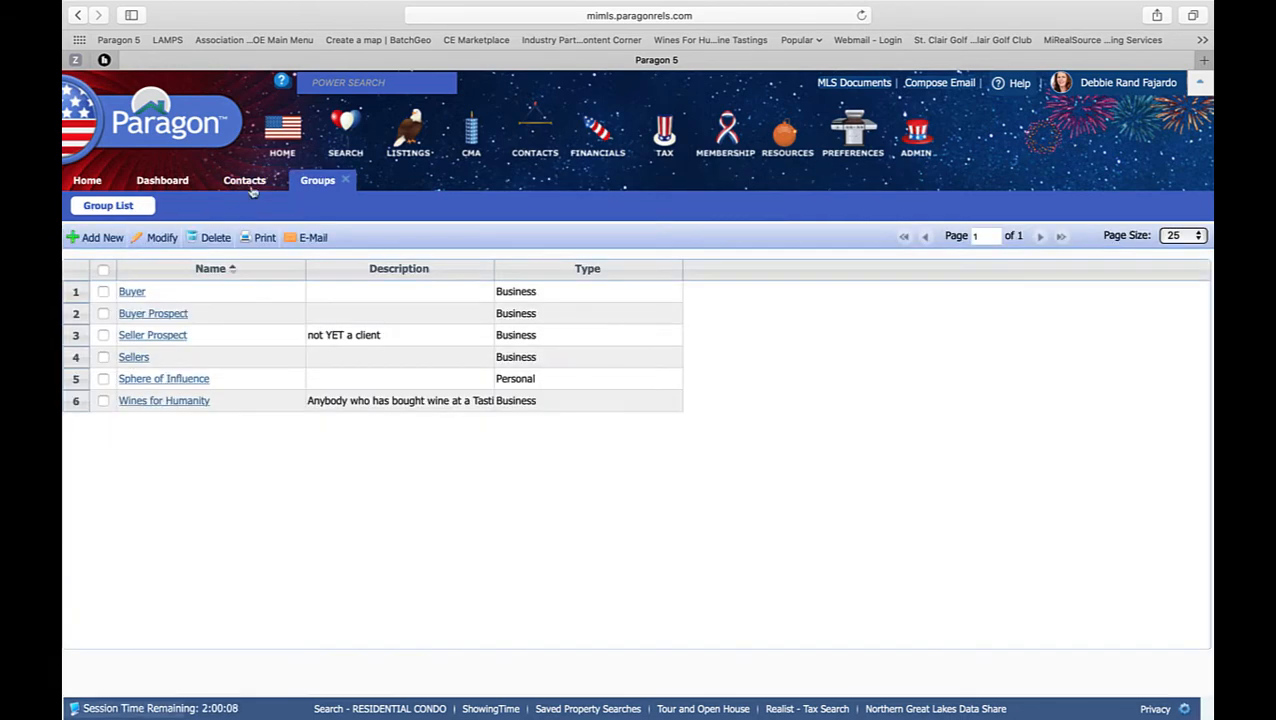
{"action": "left_click", "coordinate": [112, 240]}
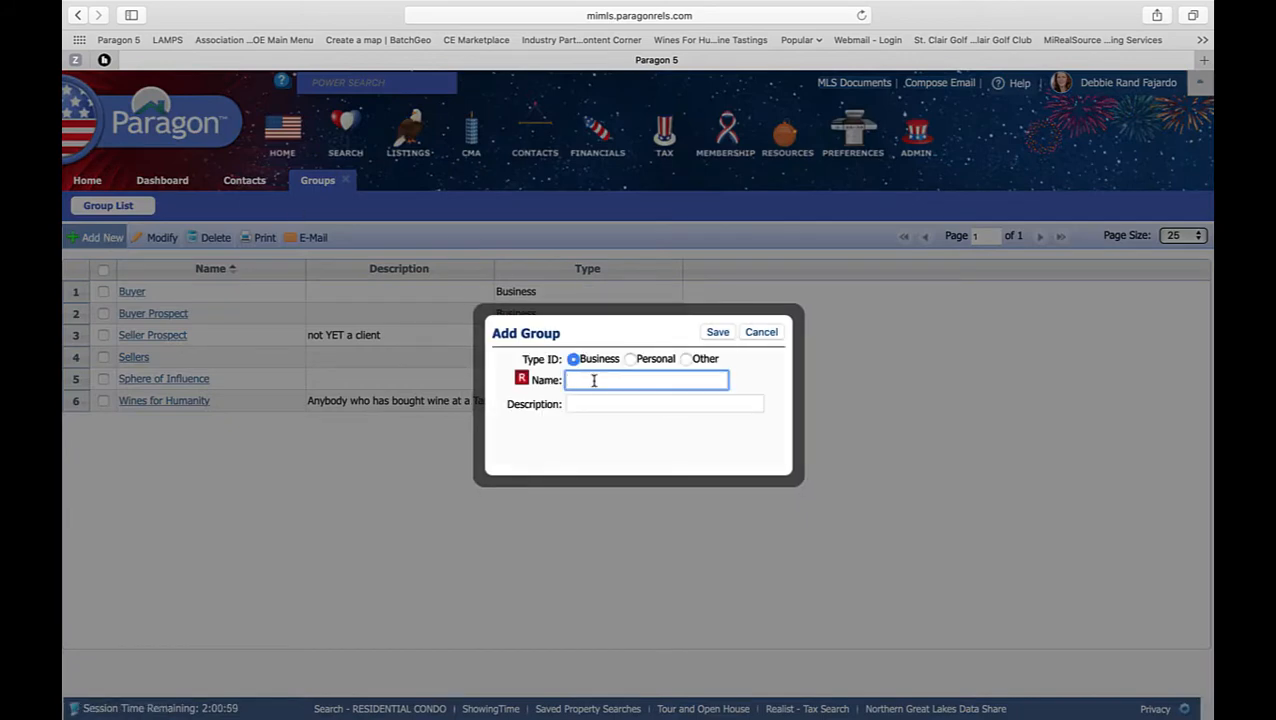
{"action": "type", "text": "Class Test"}
{"action": "left_click", "coordinate": [618, 402]}
{"action": "type", "text": ":)"}
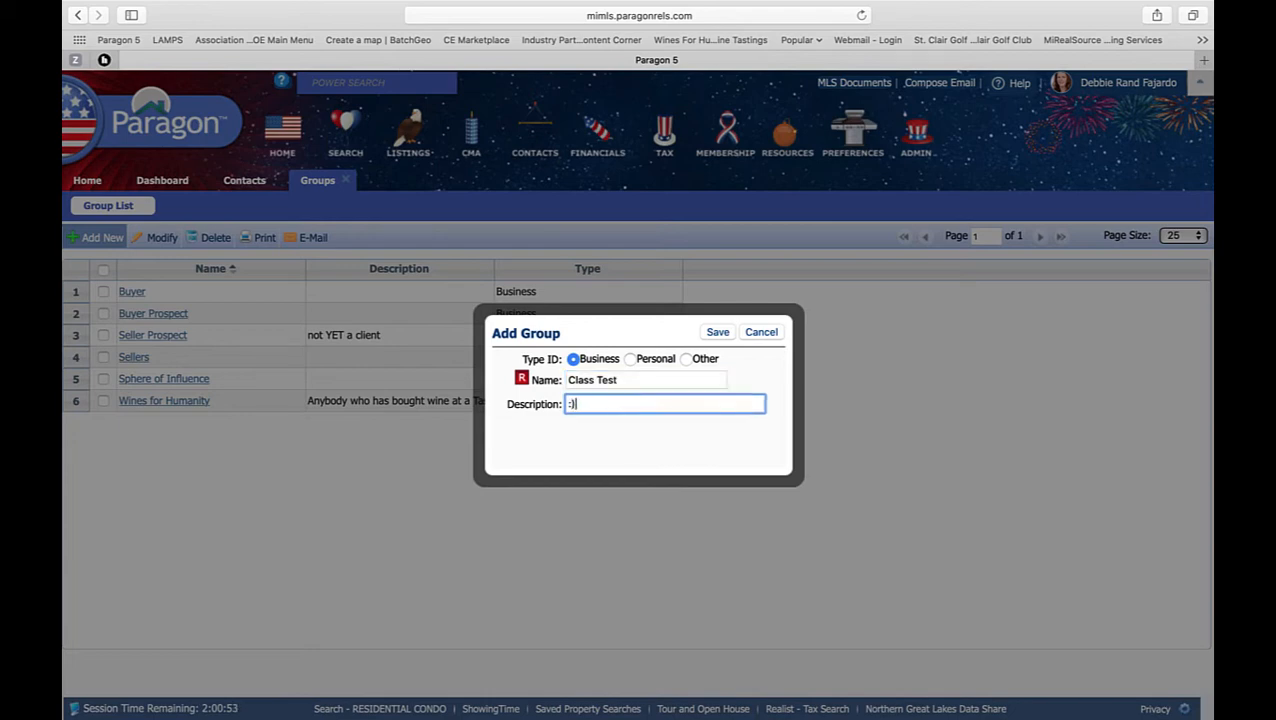
{"action": "left_click", "coordinate": [718, 333]}
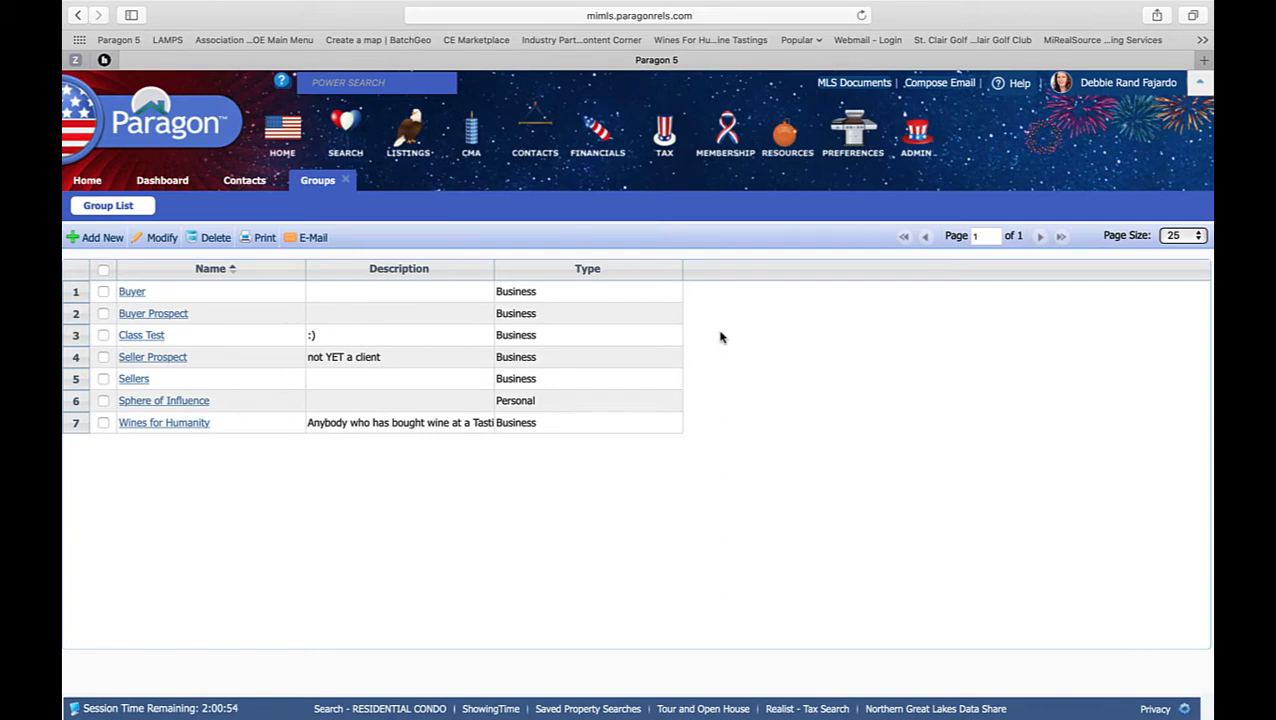
- Start an email to the Buyer Prospect group and cancel it without sending
{"action": "left_click", "coordinate": [103, 314]}
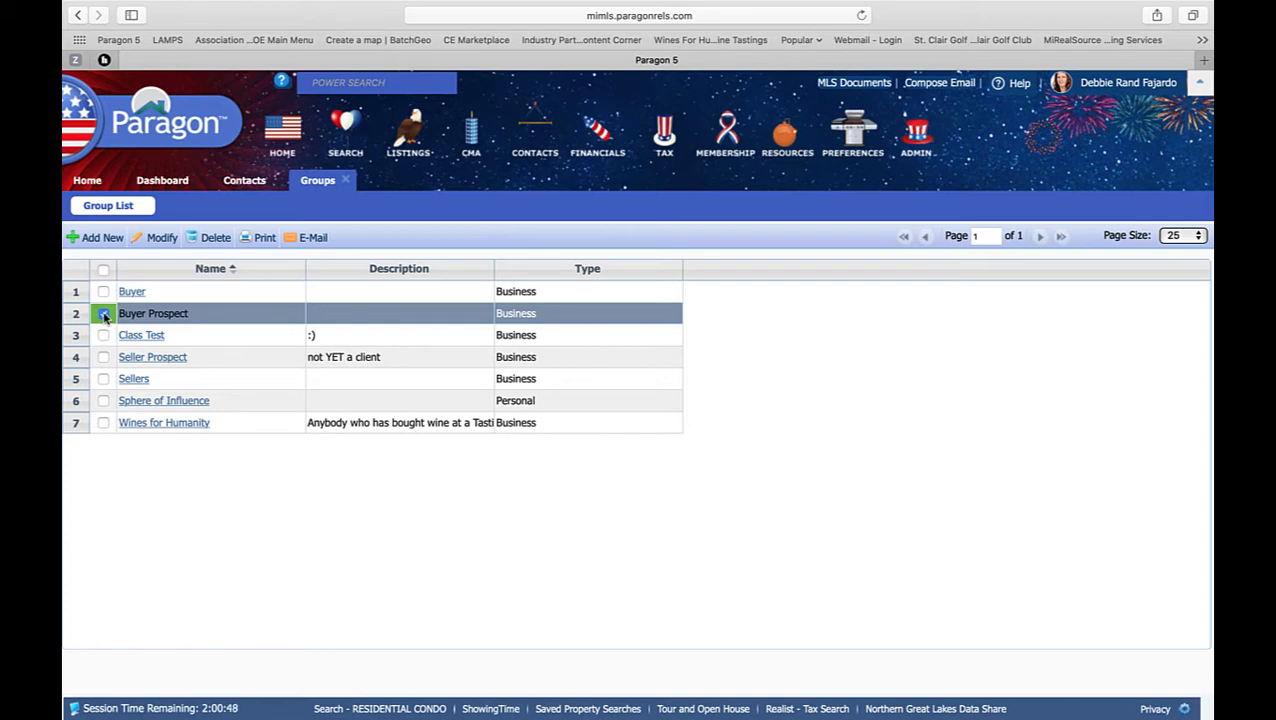
{"action": "left_click", "coordinate": [306, 240]}
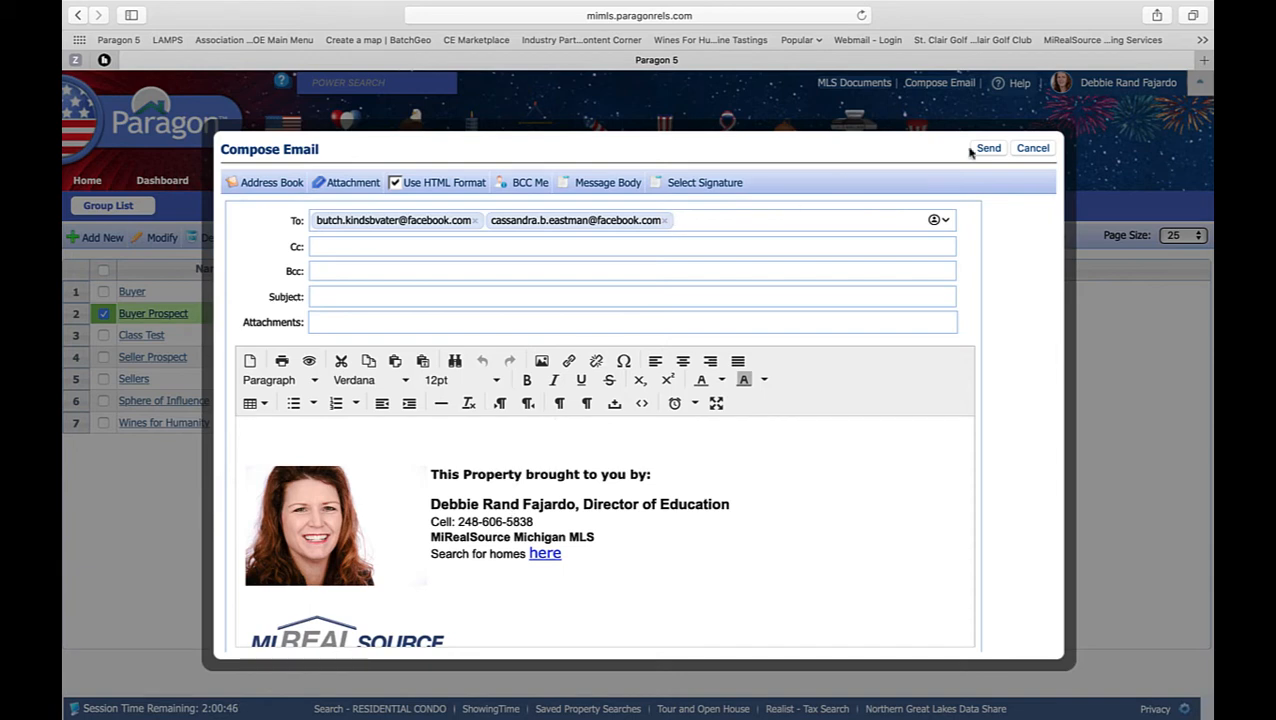
{"action": "left_click", "coordinate": [1031, 149]}
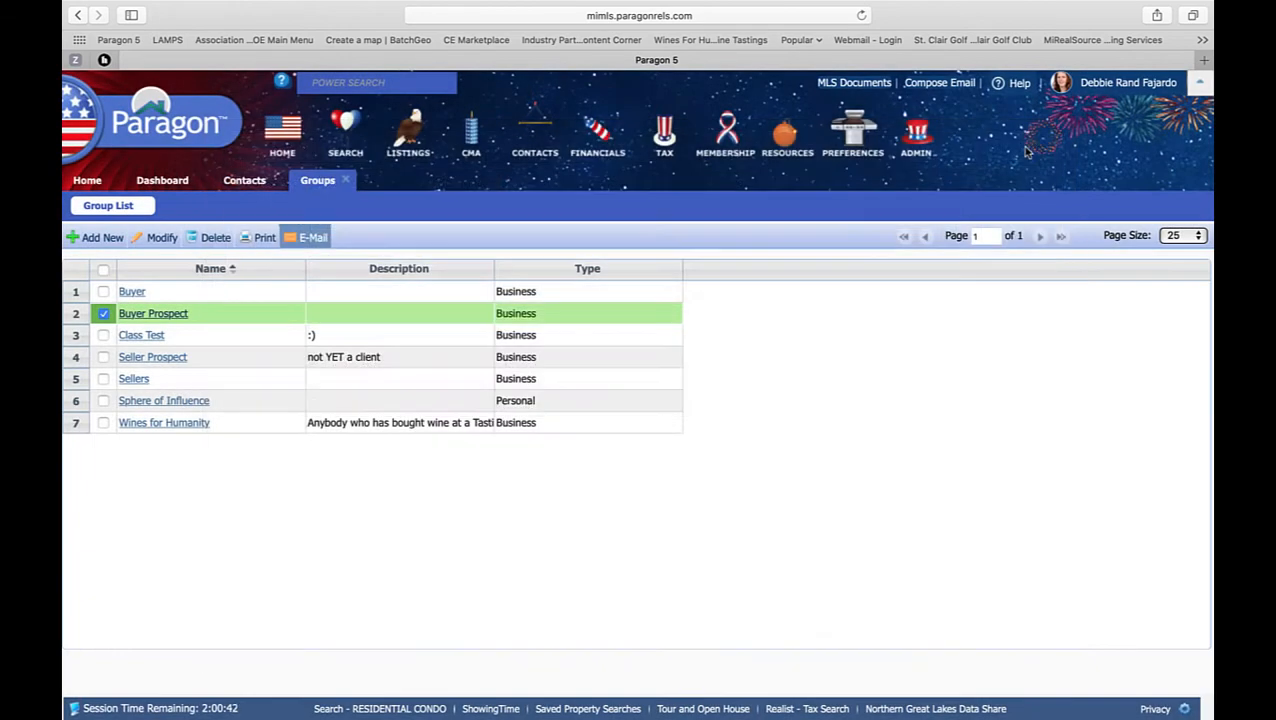
- Return to the open contact, save the changed contact information and skip associating a property
{"action": "left_click", "coordinate": [250, 182]}
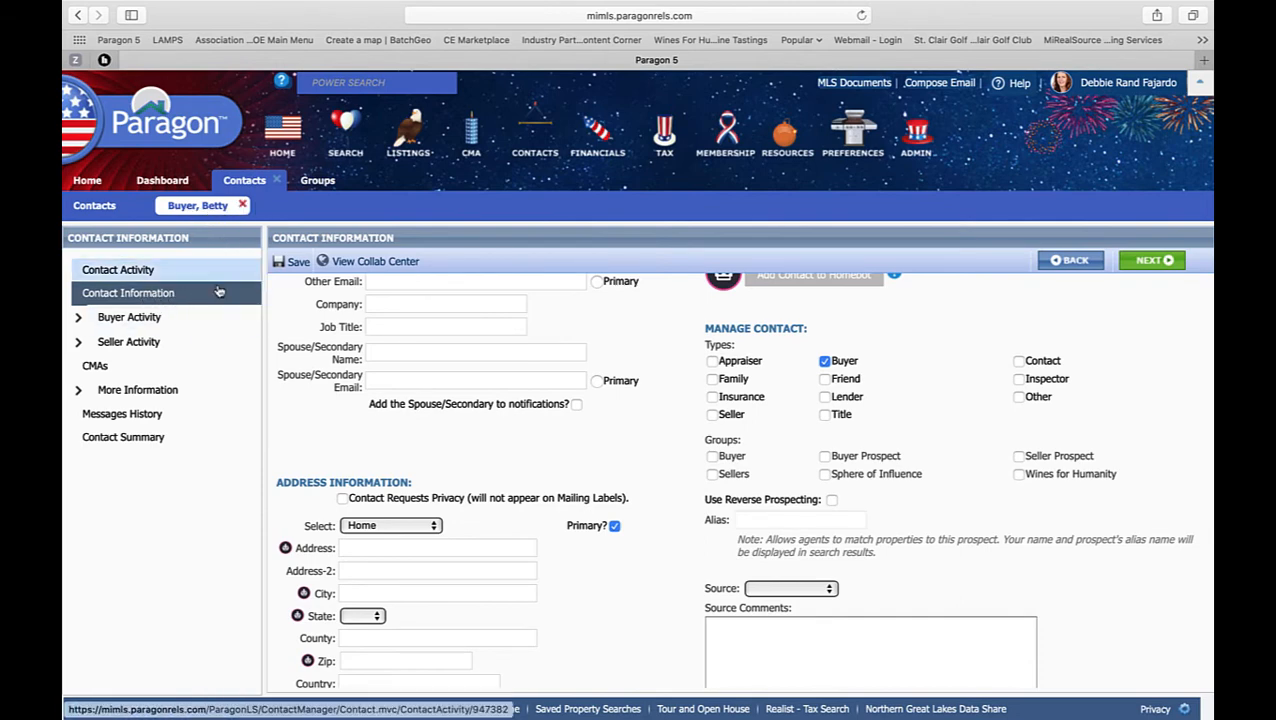
{"action": "left_click", "coordinate": [151, 398]}
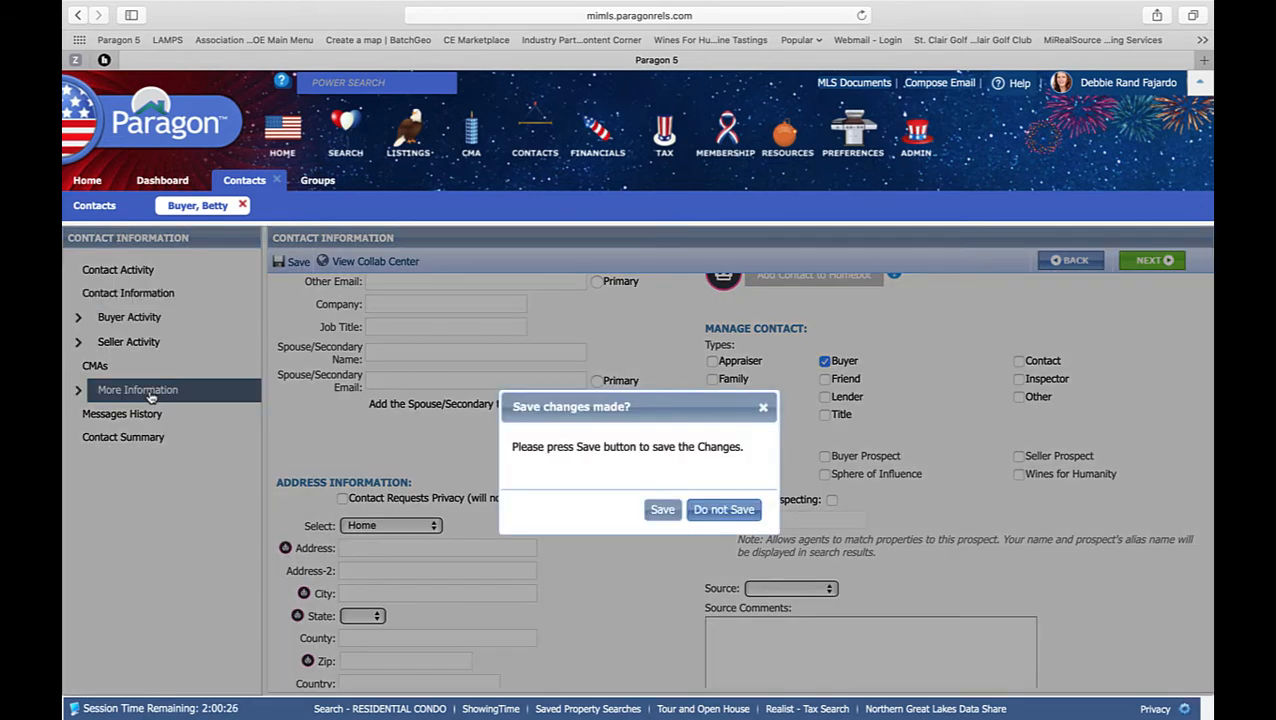
{"action": "left_click", "coordinate": [663, 510]}
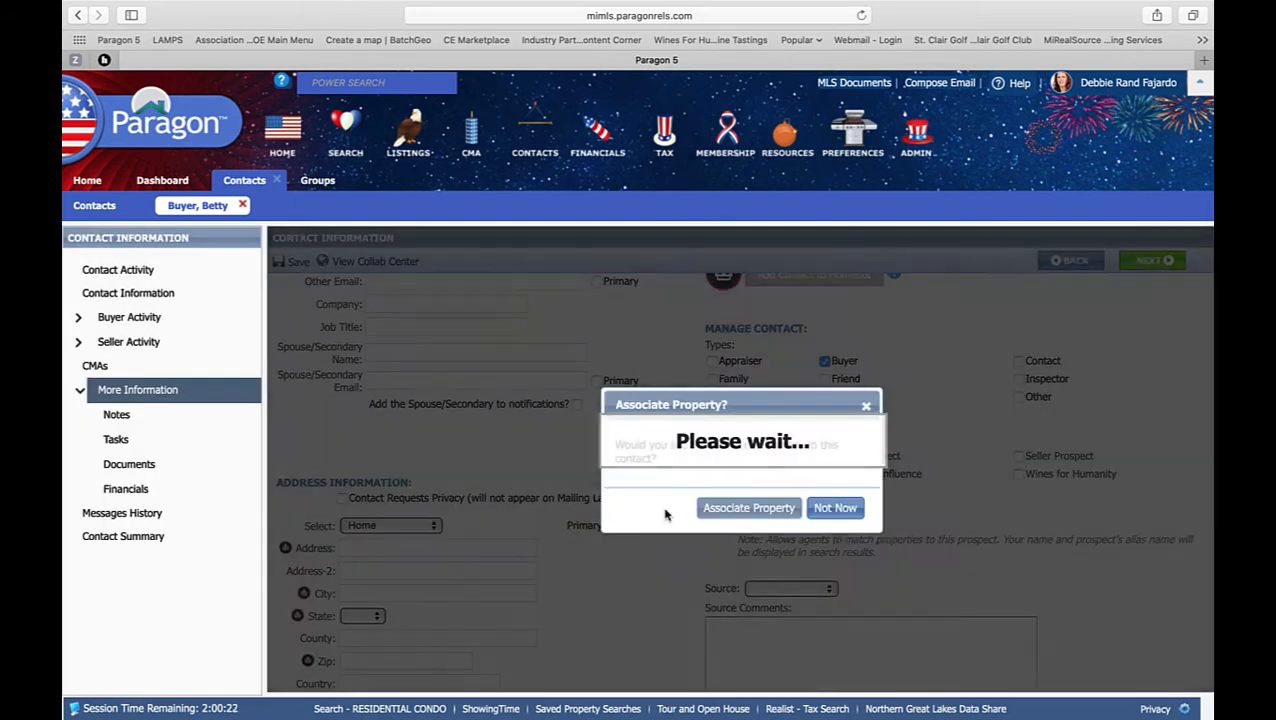
{"action": "left_click", "coordinate": [834, 509]}
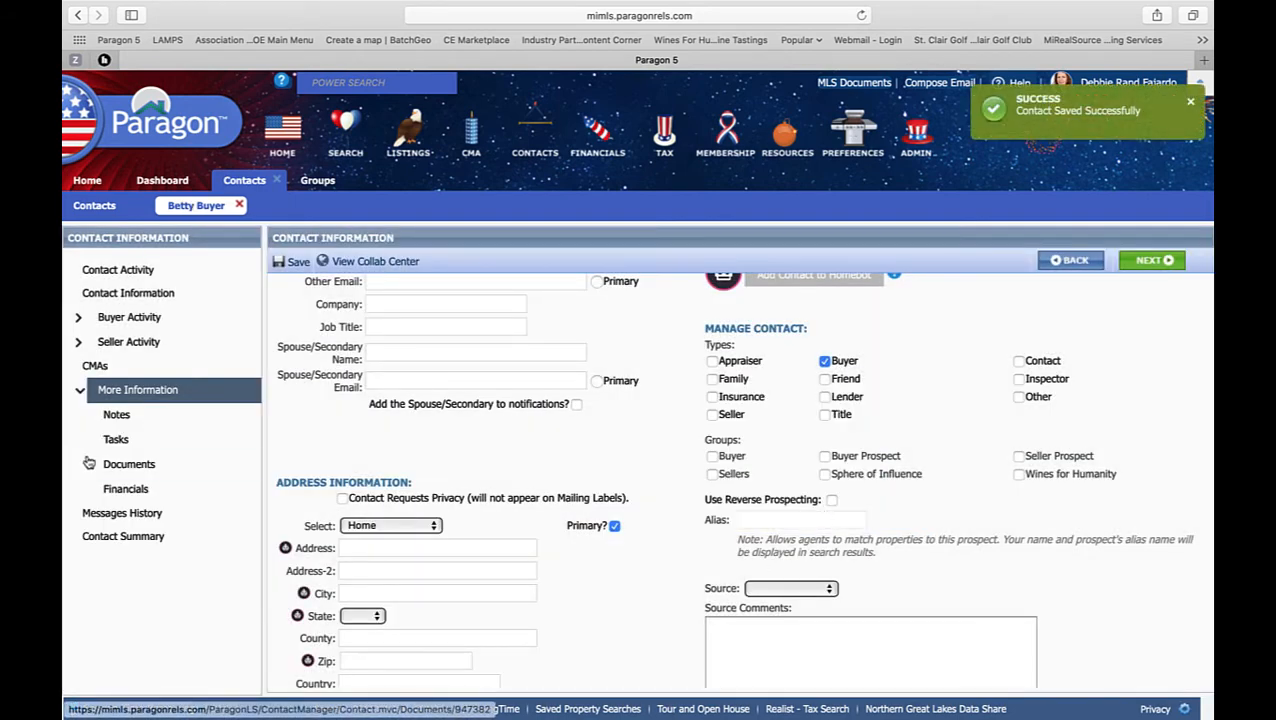
- Add a task titled "Send reminder about Virtual Tour" to the contact, due 07/09/2020, and save it
{"action": "left_click", "coordinate": [138, 443]}
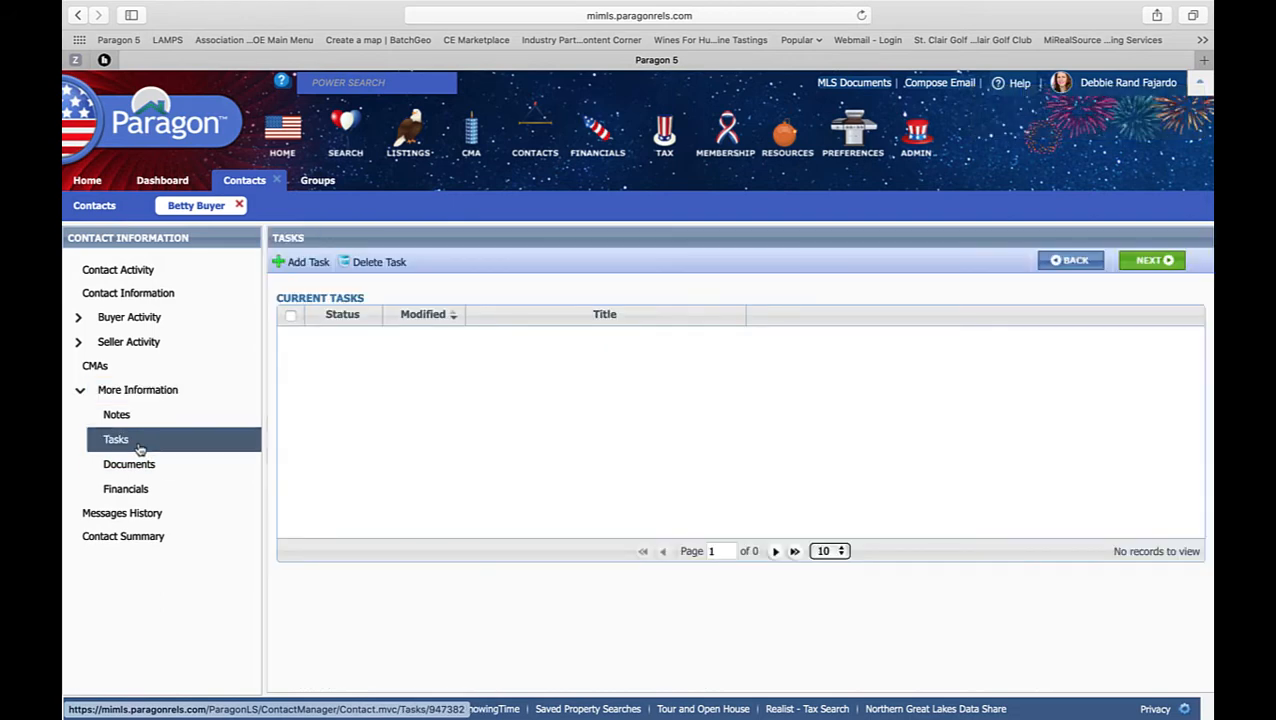
{"action": "left_click", "coordinate": [305, 263]}
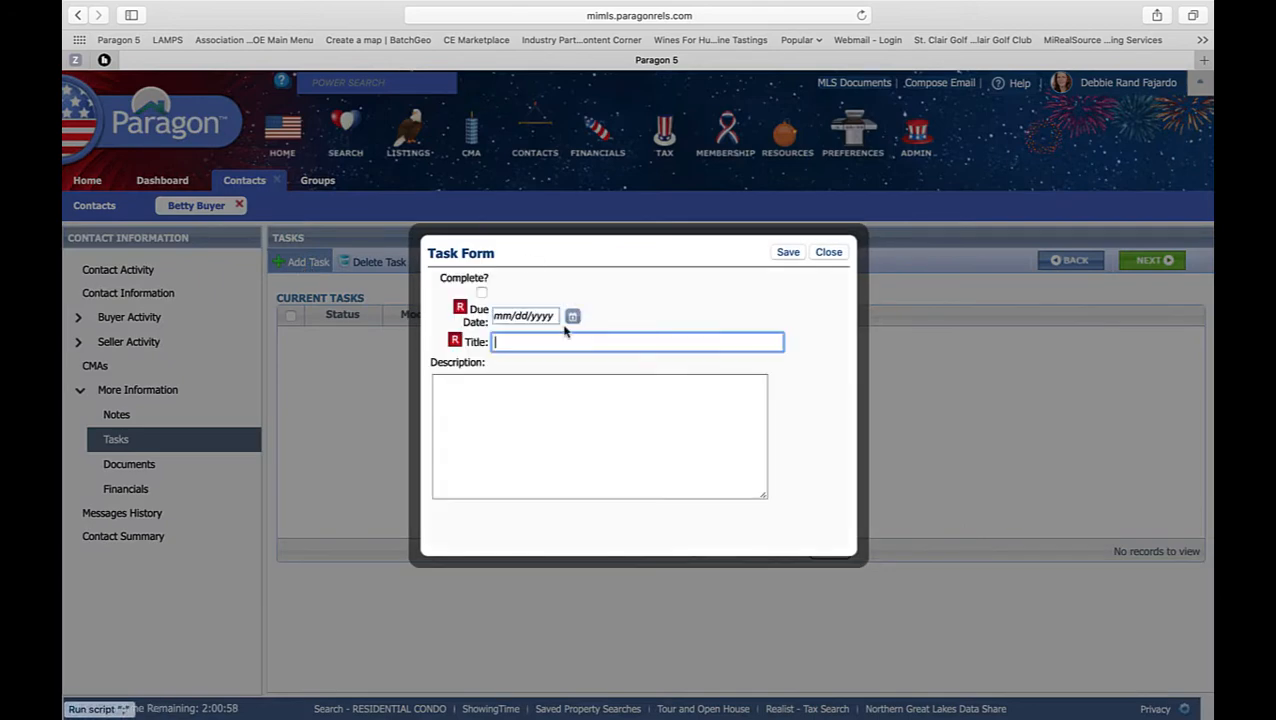
{"action": "type", "text": "Send reminder about Virtual Tour"}
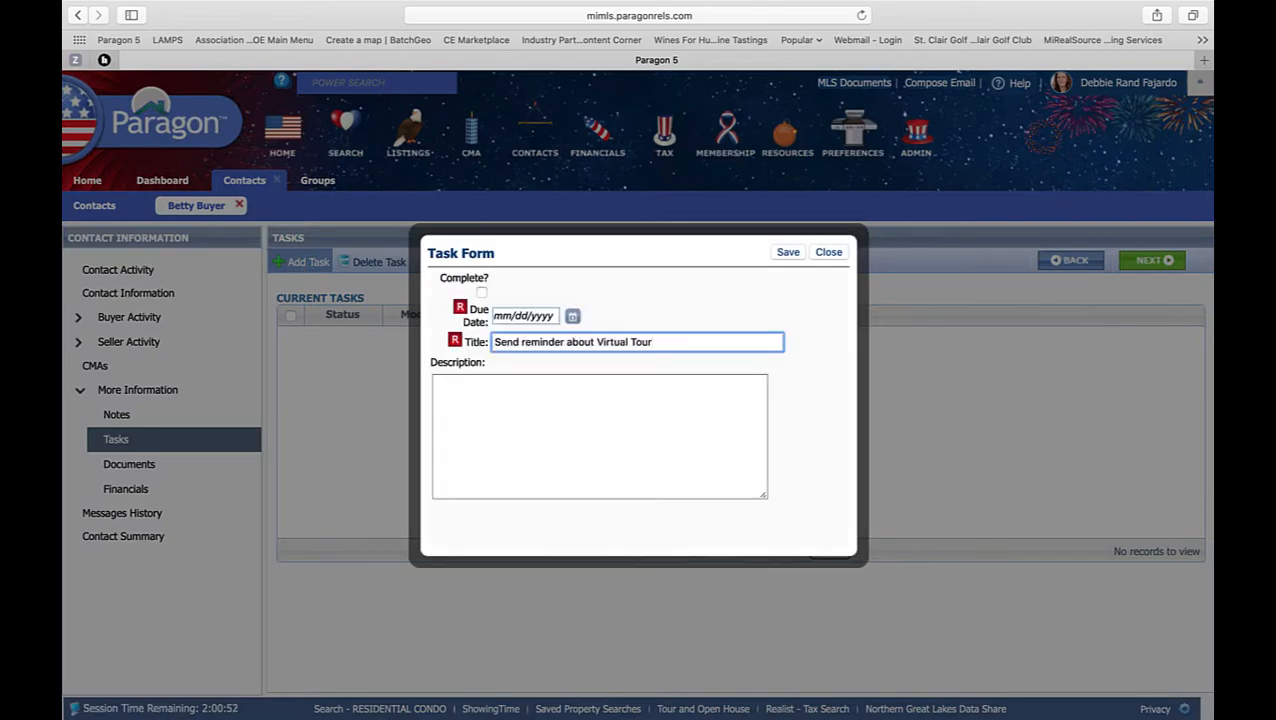
{"action": "left_click", "coordinate": [573, 316]}
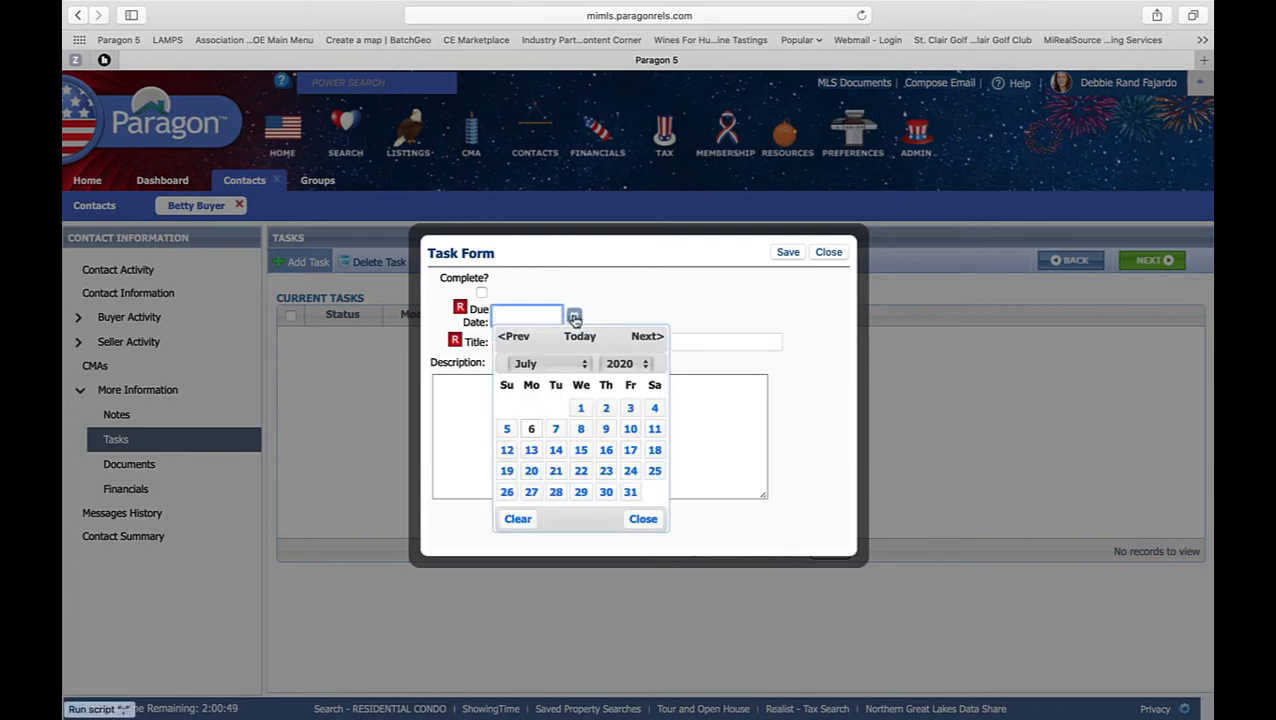
{"action": "left_click", "coordinate": [611, 433]}
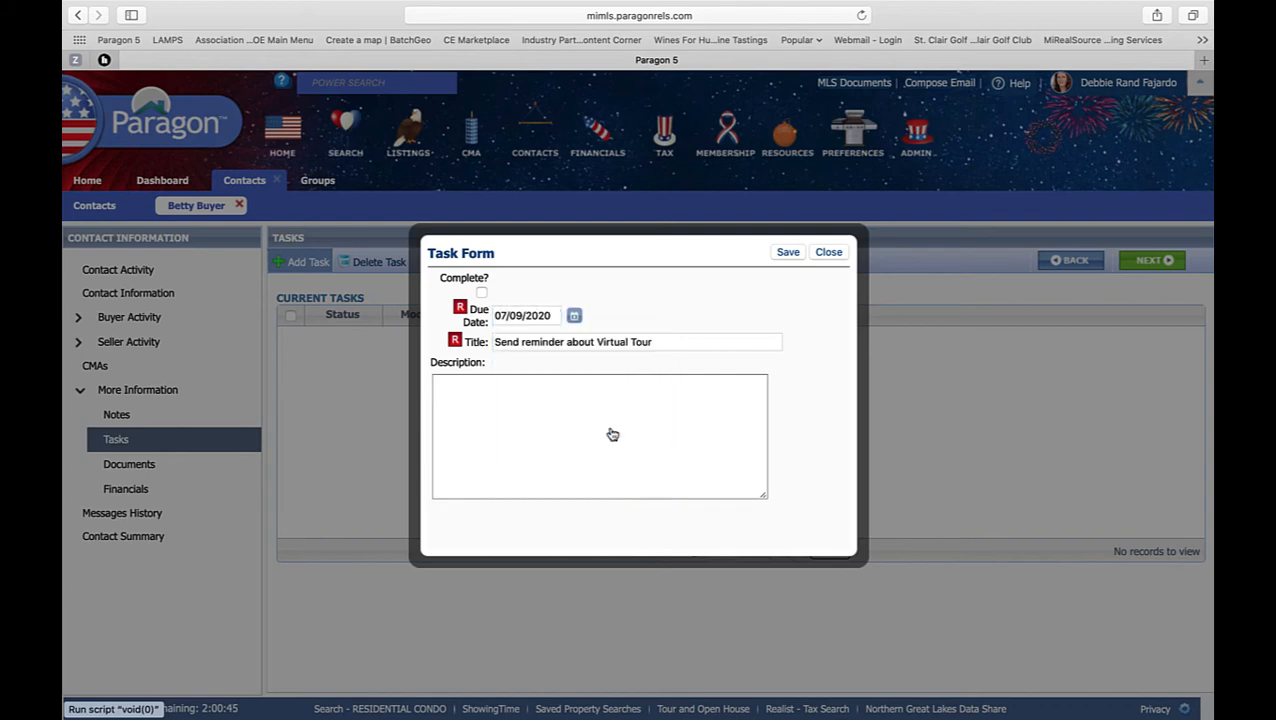
{"action": "left_click", "coordinate": [788, 253]}
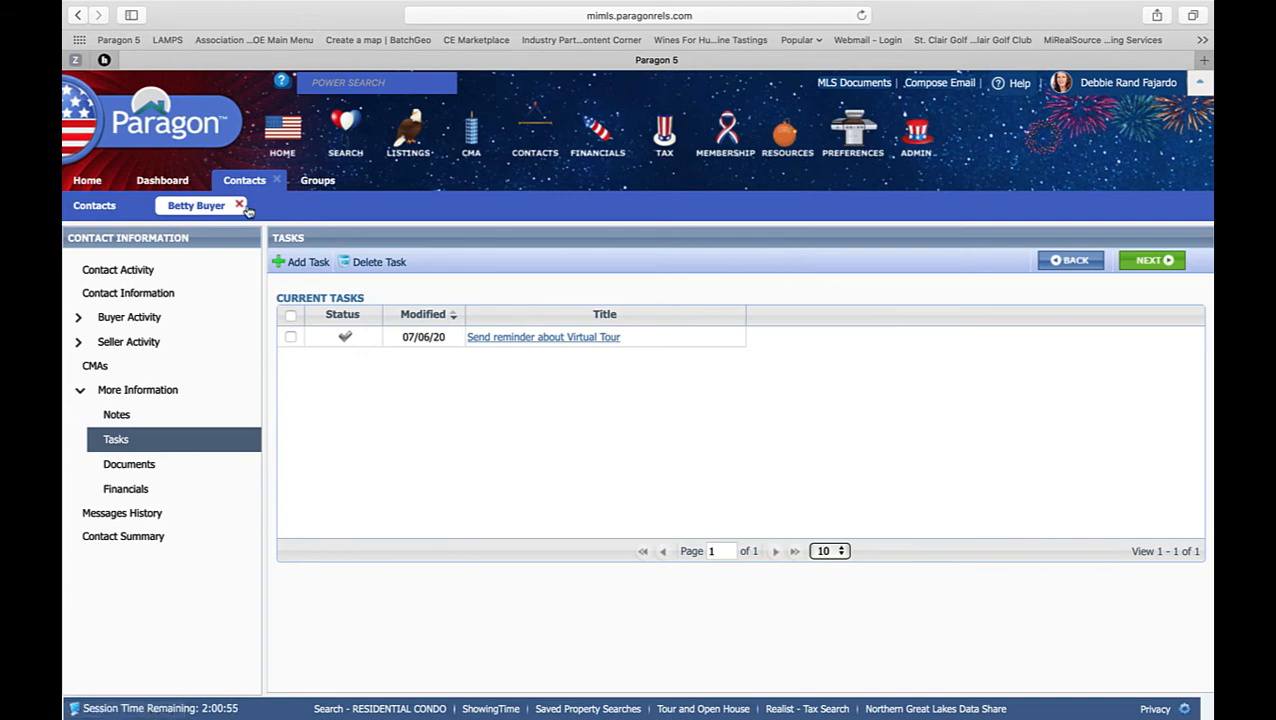
- View the home page calendar by week, inspect the tasks due July 9, 2020, and close the calendar
{"action": "left_click", "coordinate": [91, 184]}
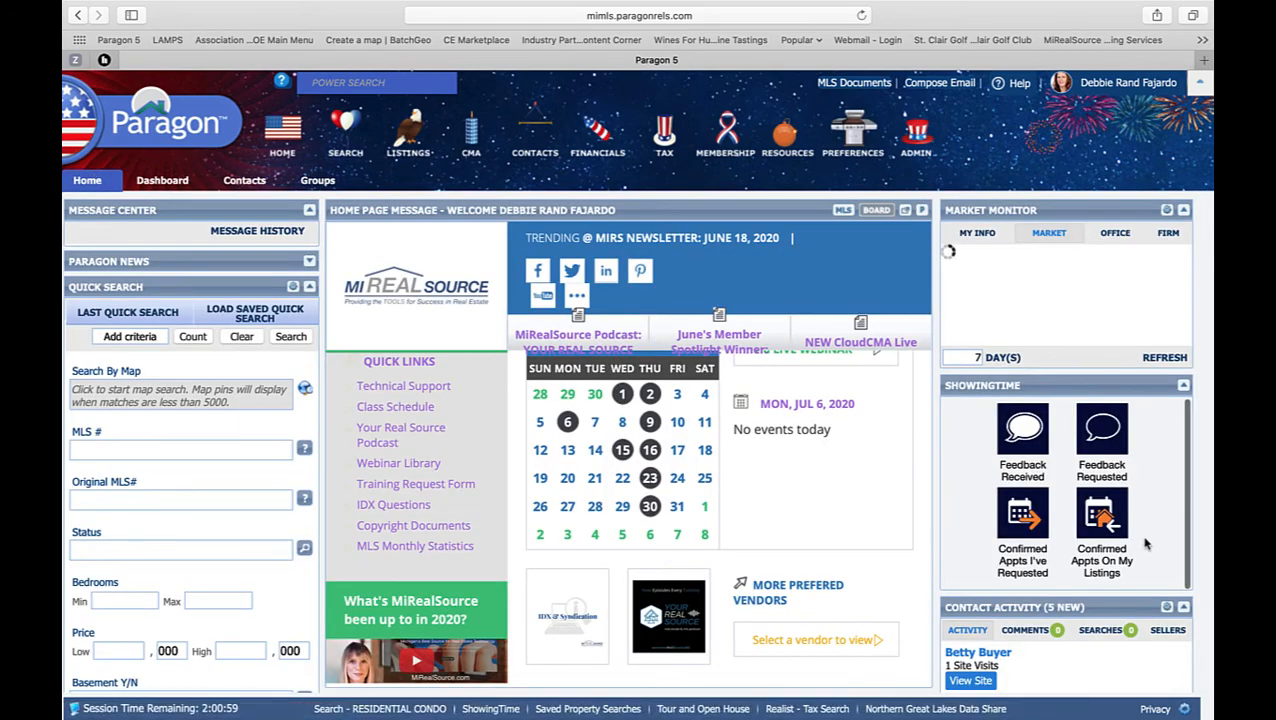
{"action": "scroll", "coordinate": [1146, 543], "scroll_direction": "down", "scroll_amount": 5}
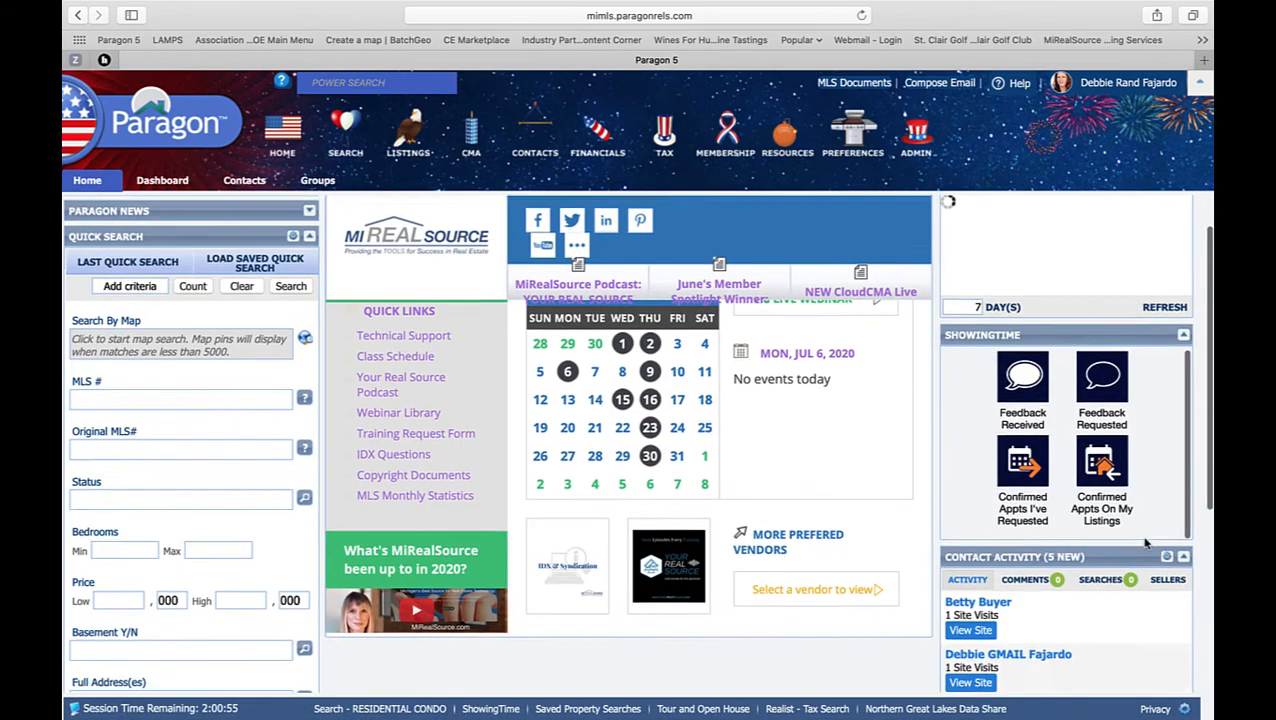
{"action": "scroll", "coordinate": [1146, 543], "scroll_direction": "down", "scroll_amount": 2}
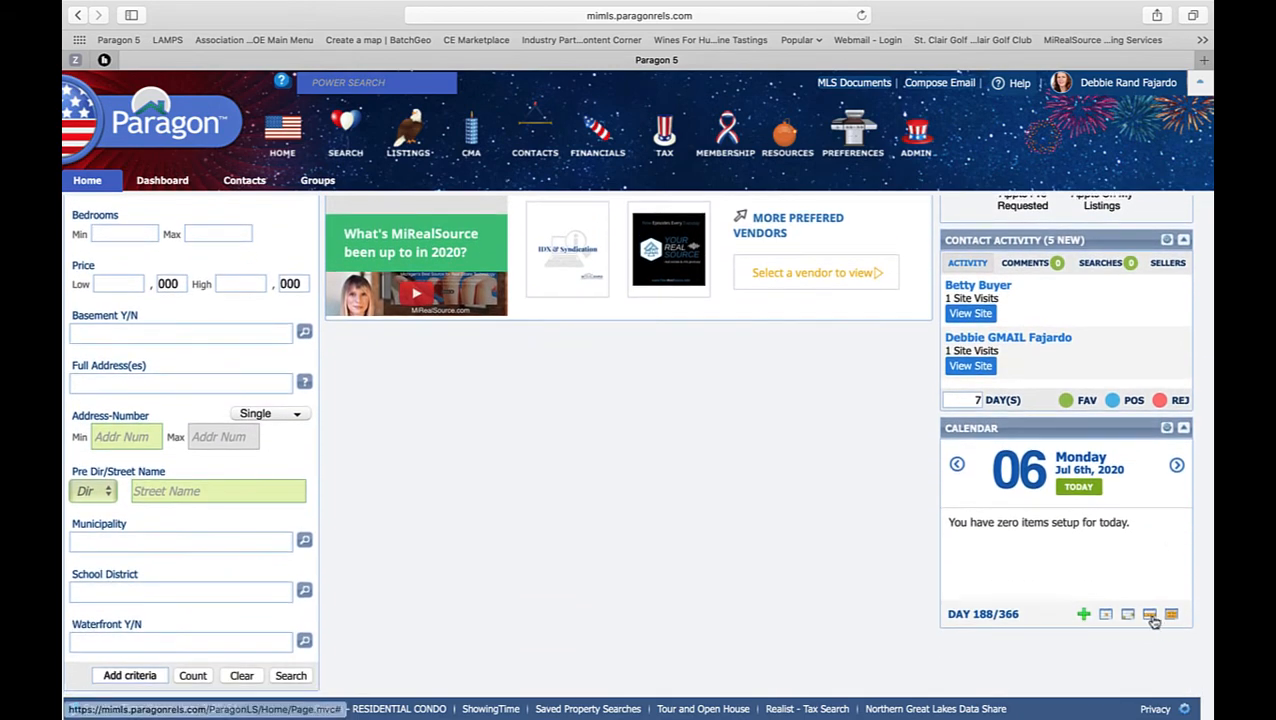
{"action": "left_click", "coordinate": [1150, 616]}
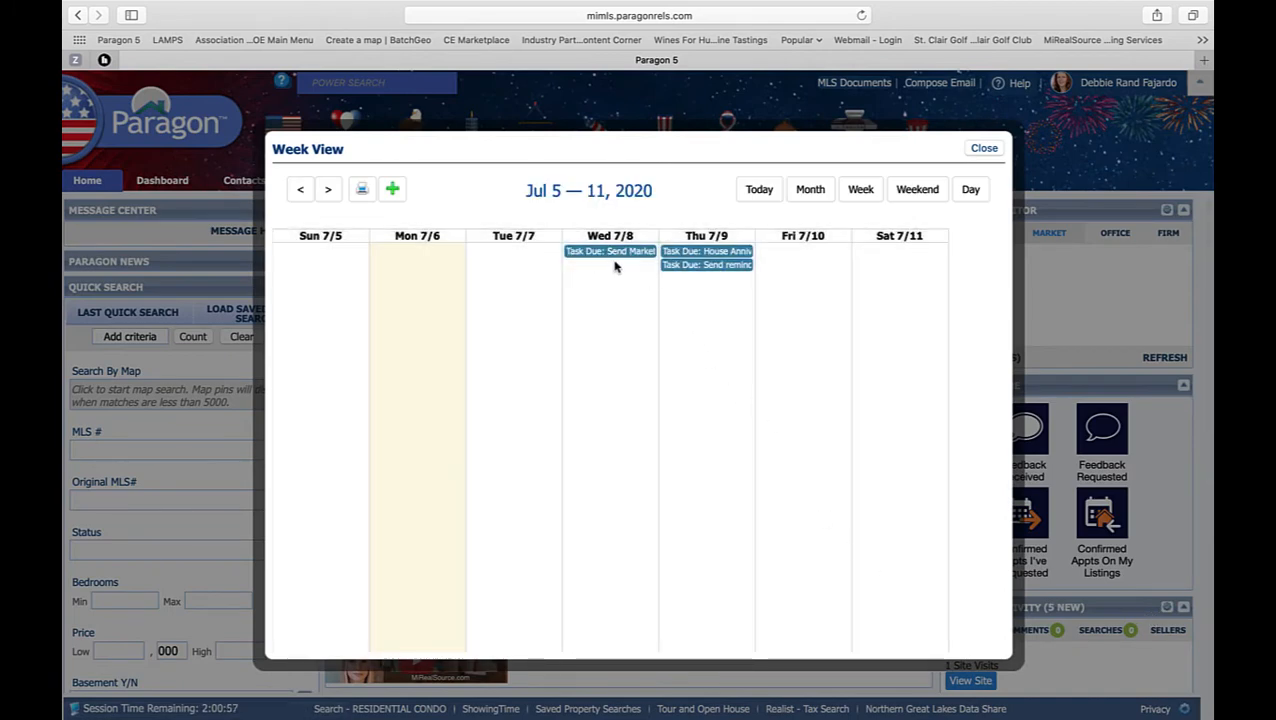
{"action": "left_click", "coordinate": [729, 266]}
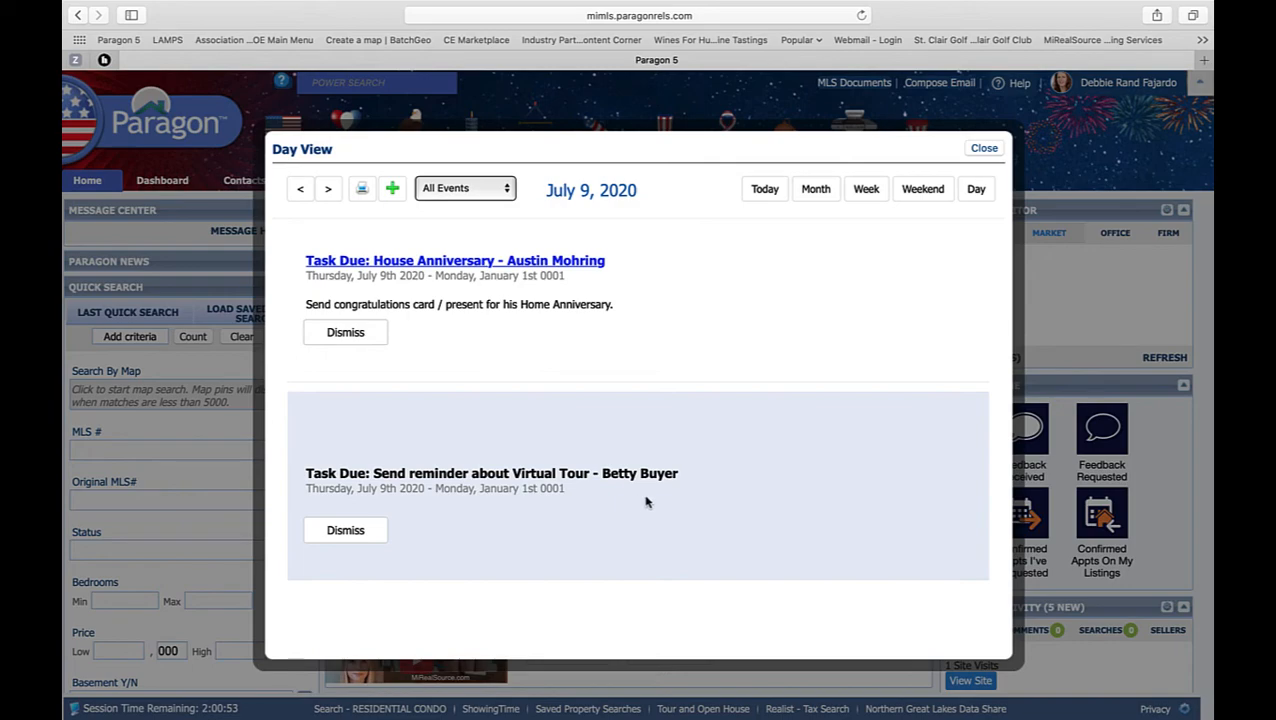
{"action": "left_click", "coordinate": [985, 148]}
{"action": "left_click", "coordinate": [985, 148]}
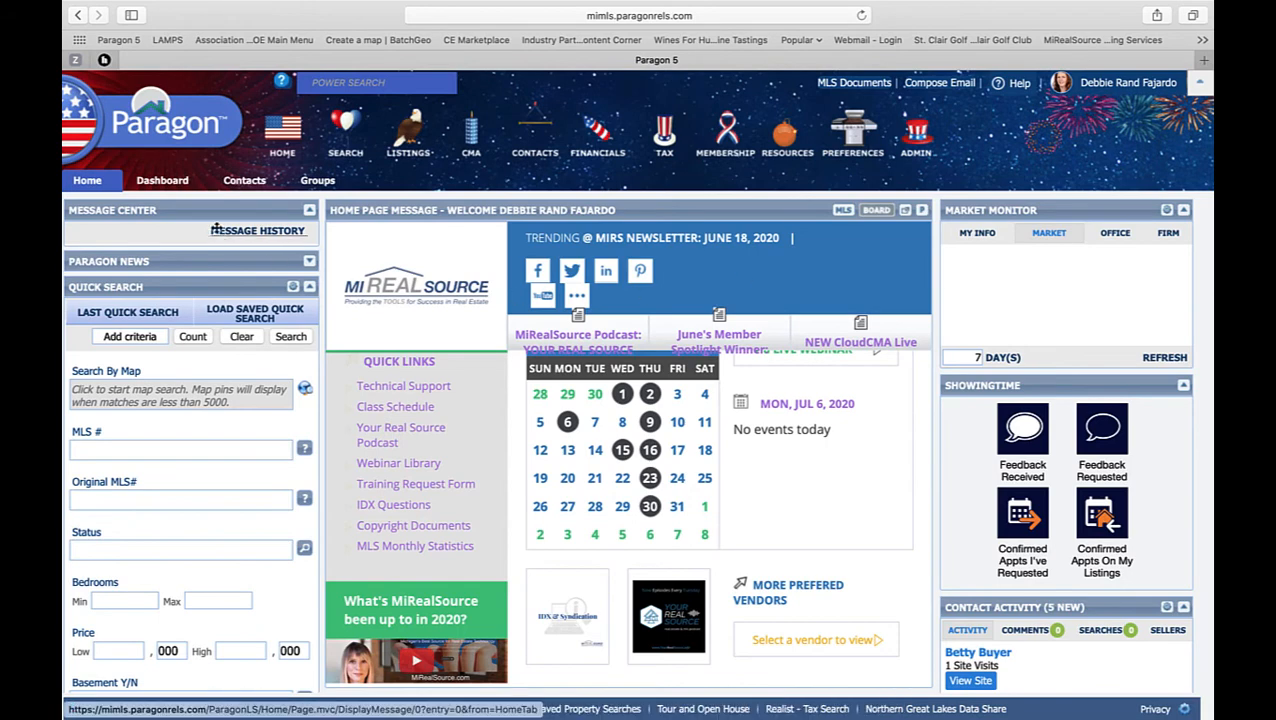
- Check the virtual tour reminder among the tasks on the contact's activity page, and close the contact record
{"action": "left_click", "coordinate": [245, 180]}
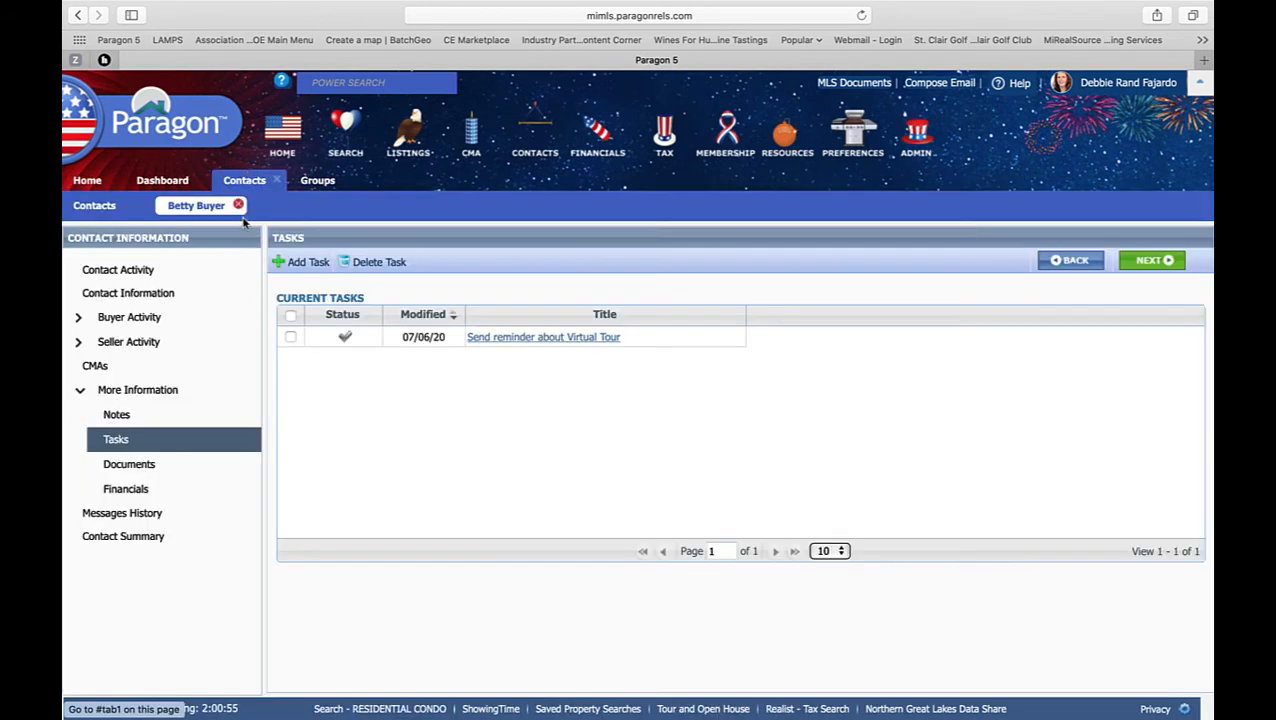
{"action": "left_click", "coordinate": [144, 280]}
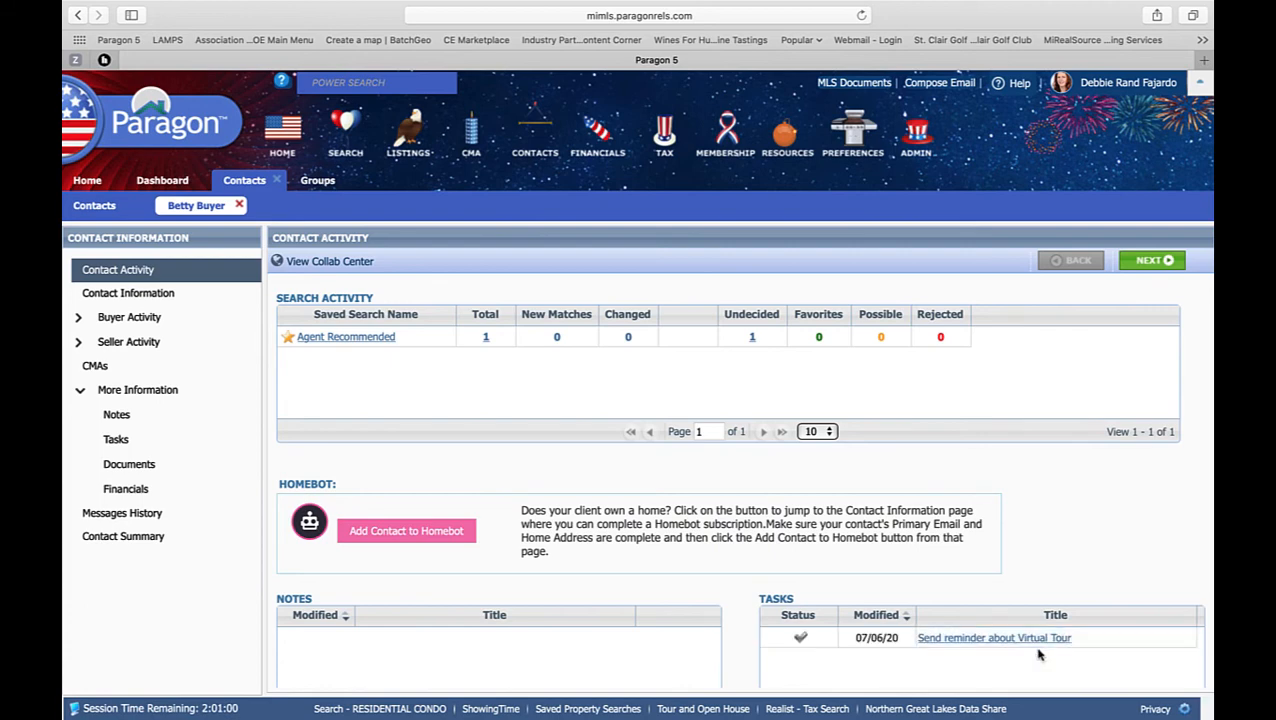
{"action": "left_click", "coordinate": [801, 640]}
{"action": "left_click", "coordinate": [239, 205]}
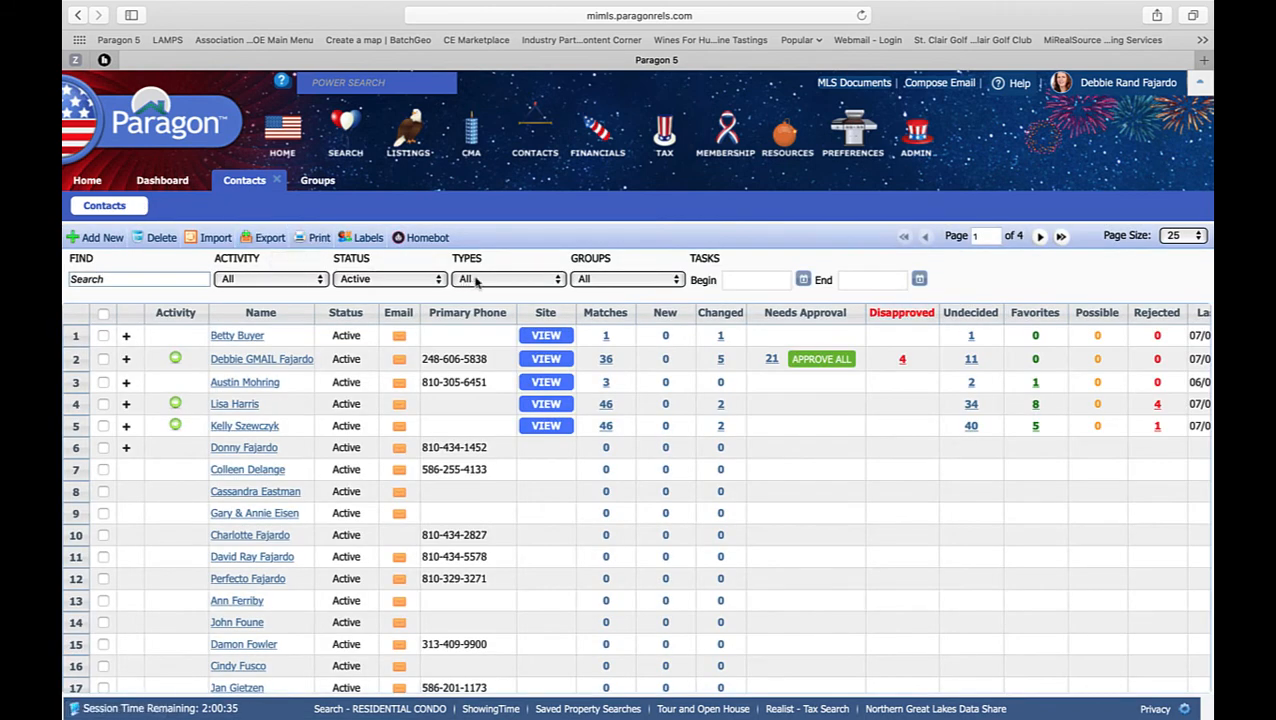
- Filter the contact list by the Buyer type, and reset the type filter to All
{"action": "left_click", "coordinate": [511, 280]}
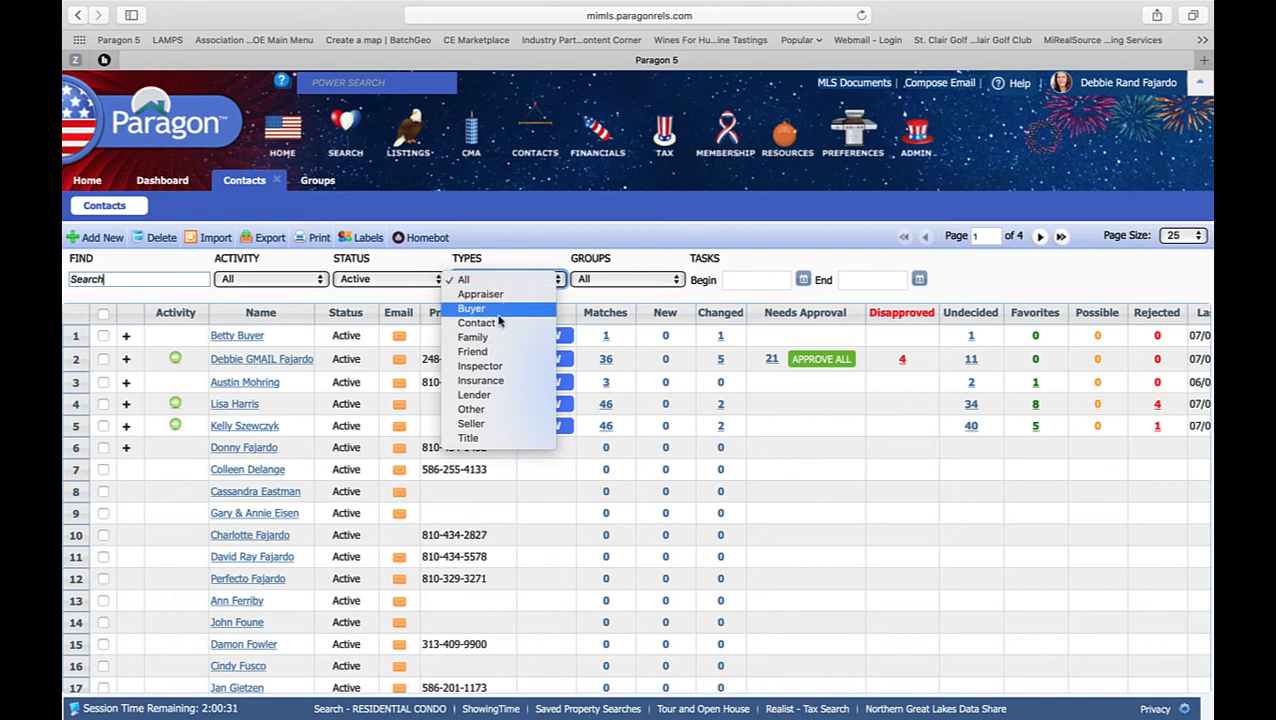
{"action": "left_click", "coordinate": [498, 310]}
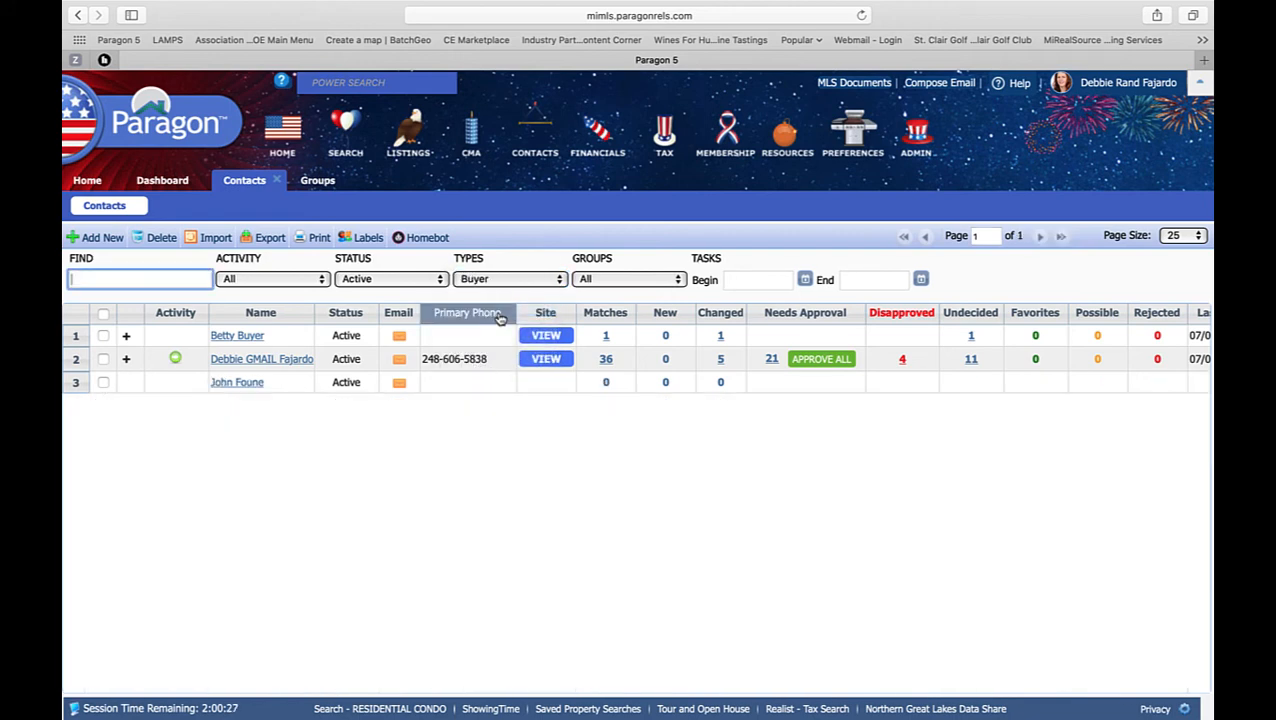
{"action": "left_click", "coordinate": [561, 281]}
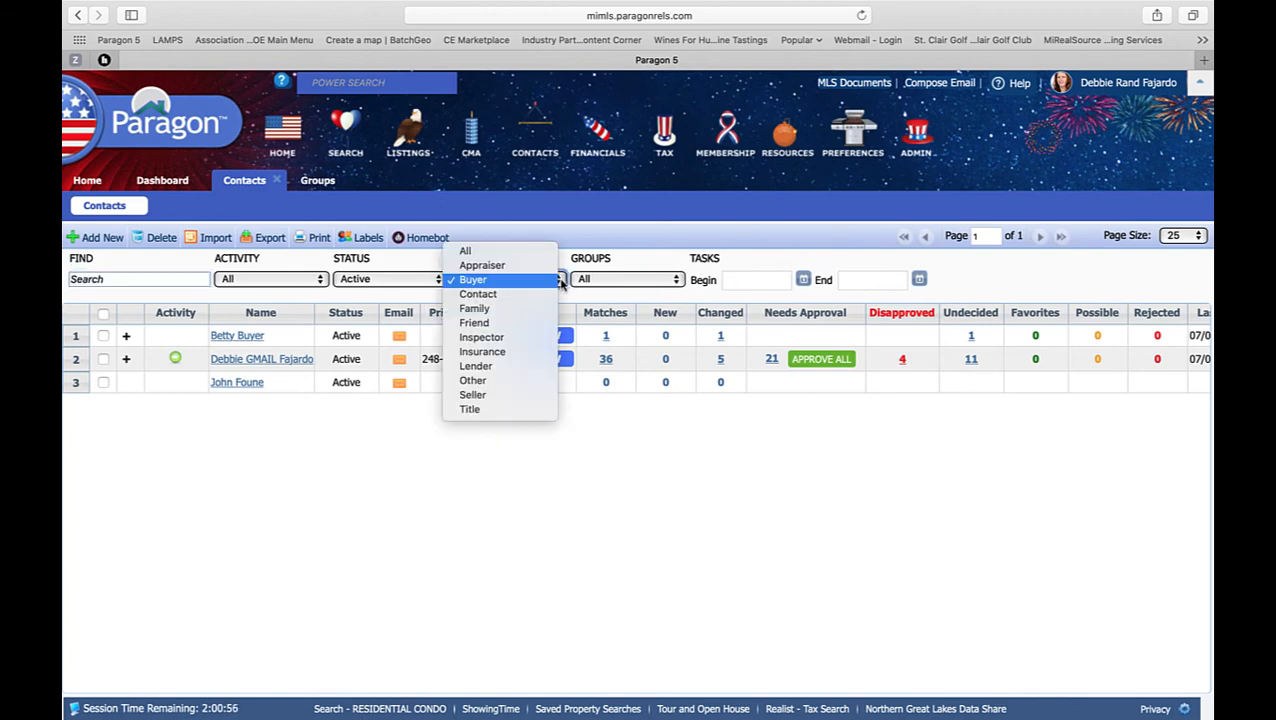
{"action": "left_click", "coordinate": [515, 254]}
- Filter the contact list by the Buyer group, and reset the group filter to All
{"action": "left_click", "coordinate": [604, 279]}
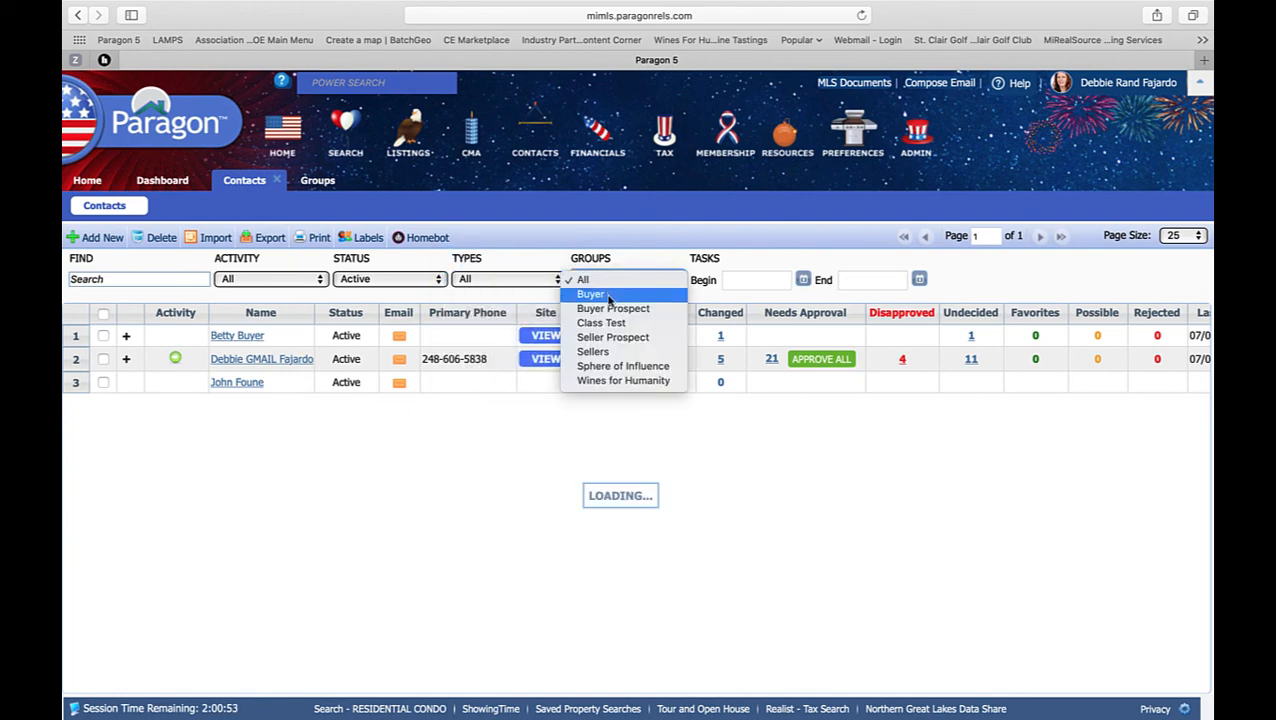
{"action": "left_click", "coordinate": [608, 296]}
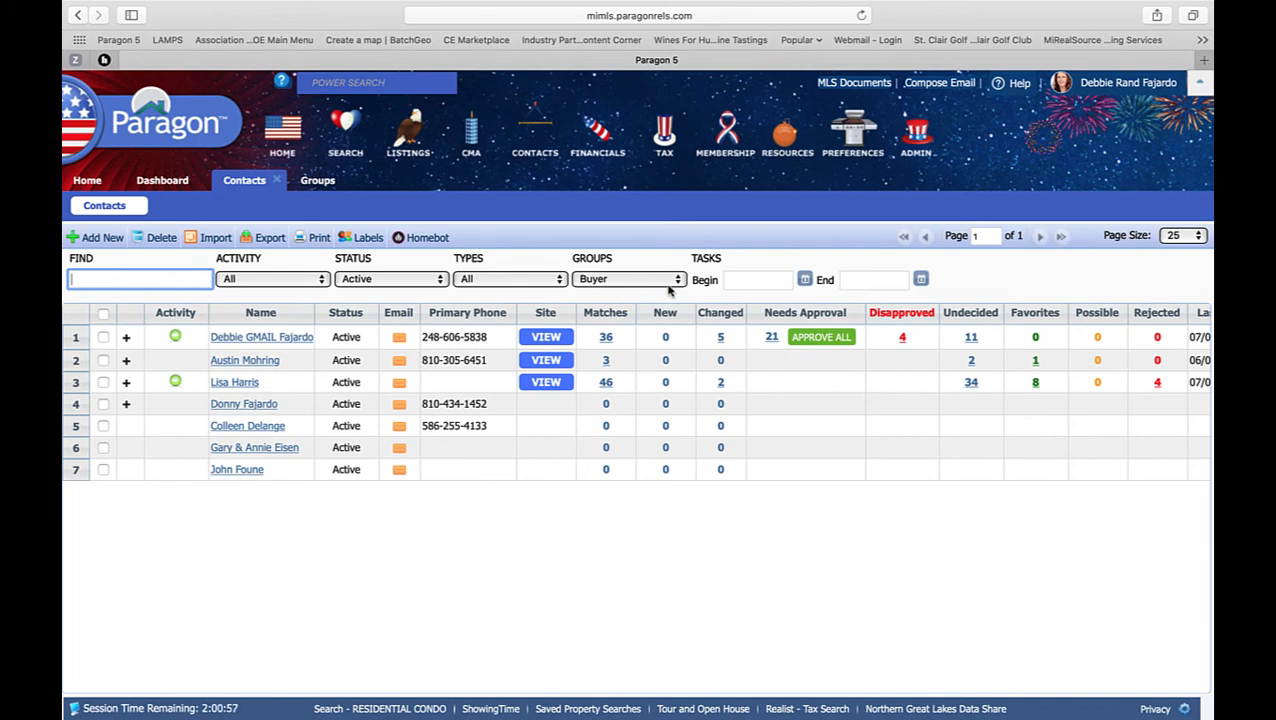
{"action": "left_click", "coordinate": [678, 280]}
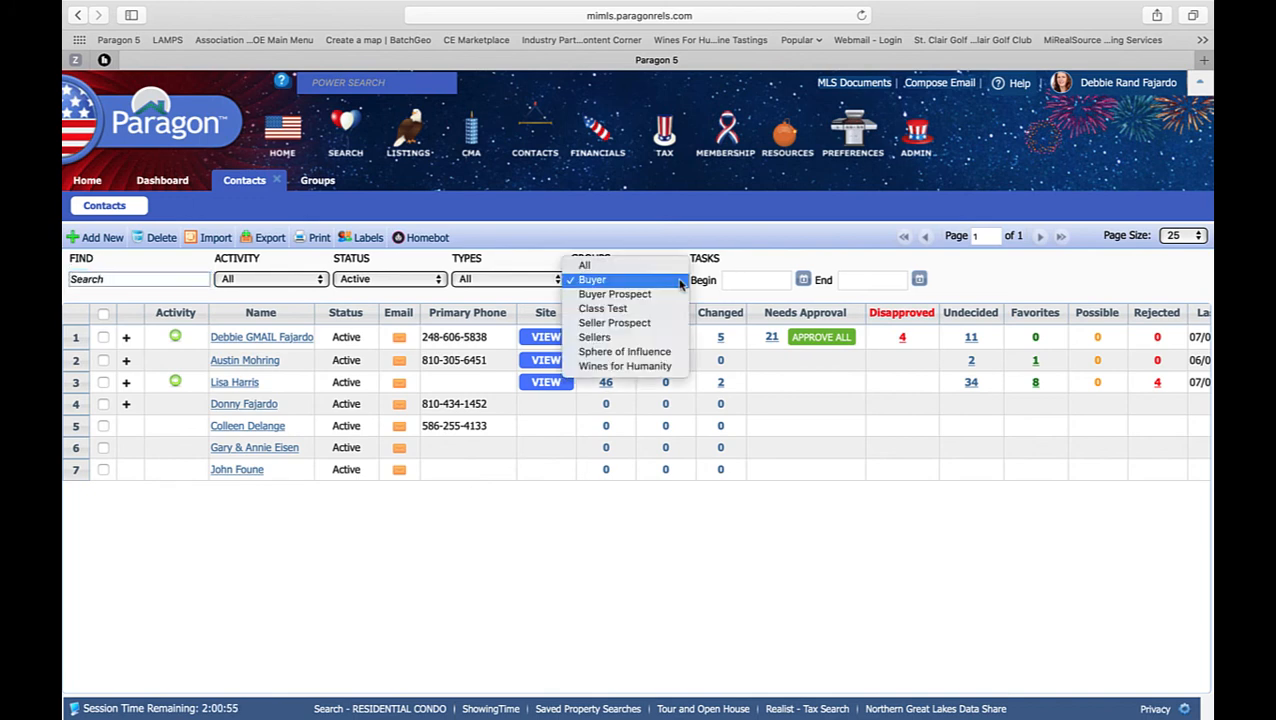
{"action": "left_click", "coordinate": [668, 267]}
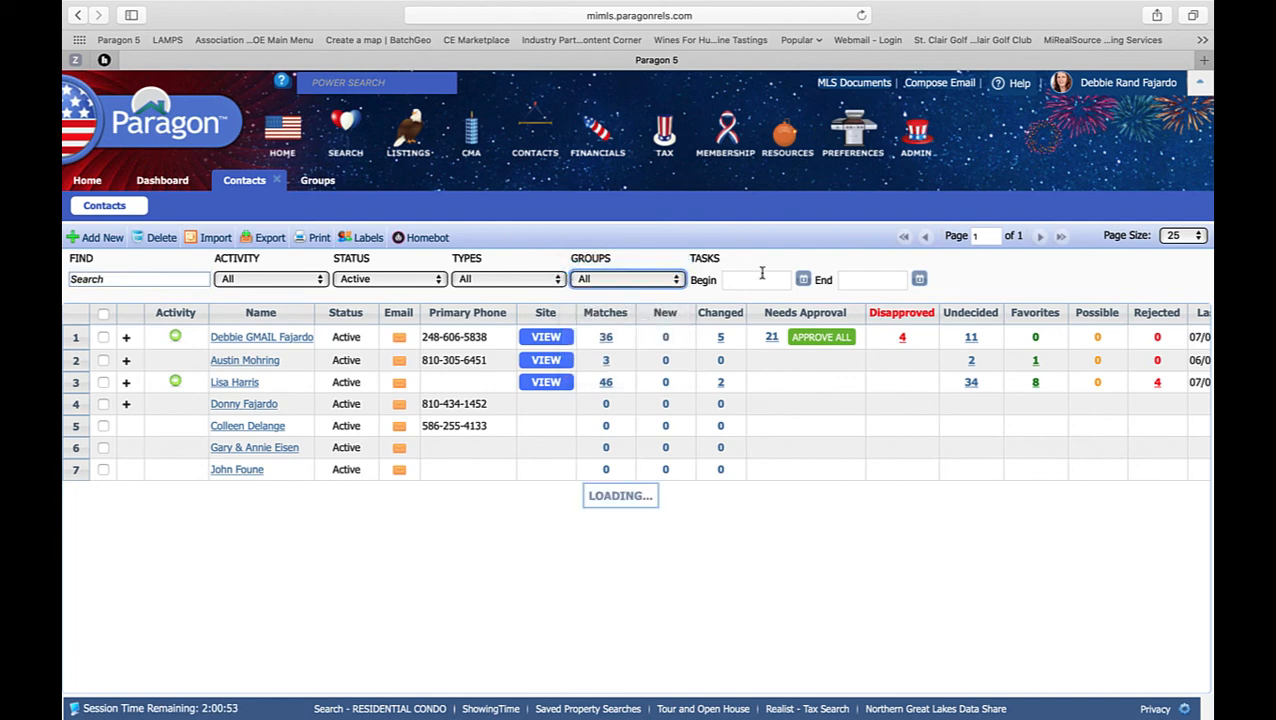
- Filter contacts by tasks from 07/06/2020 to 07/11/2020, and open the first listed contact to check its tasks
{"action": "left_click", "coordinate": [805, 281]}
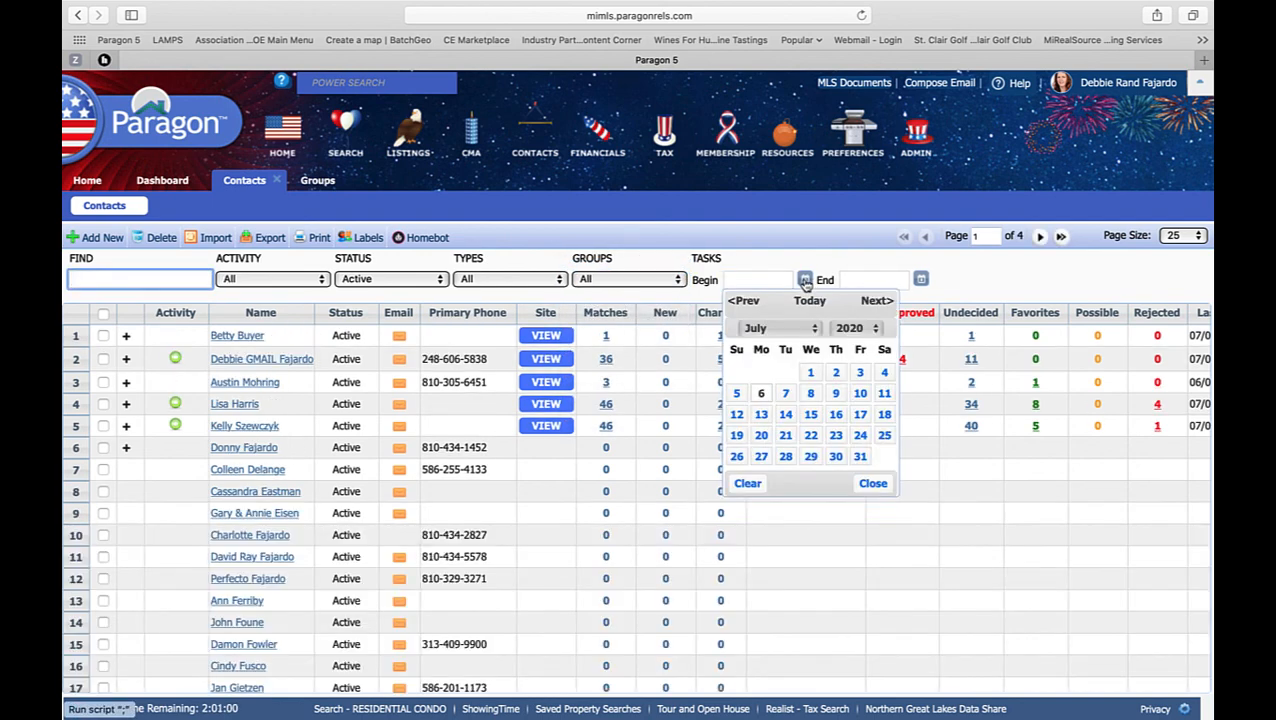
{"action": "left_click", "coordinate": [761, 393]}
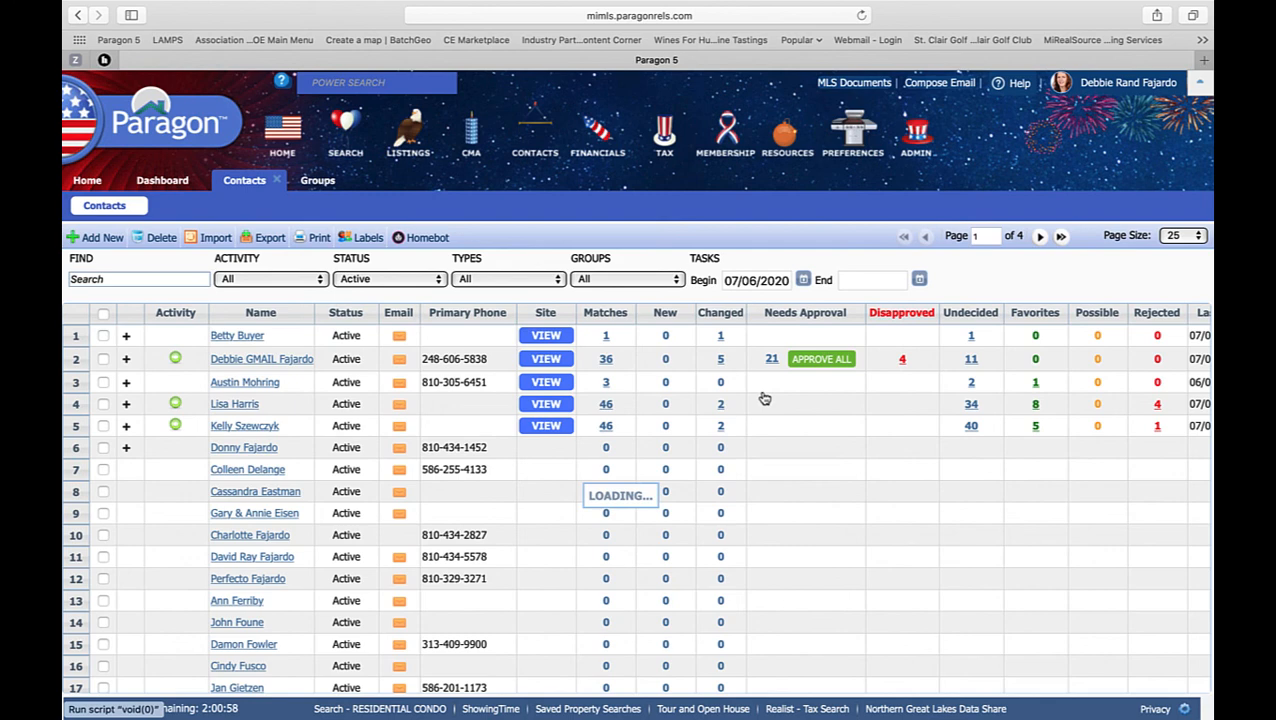
{"action": "left_click", "coordinate": [919, 279]}
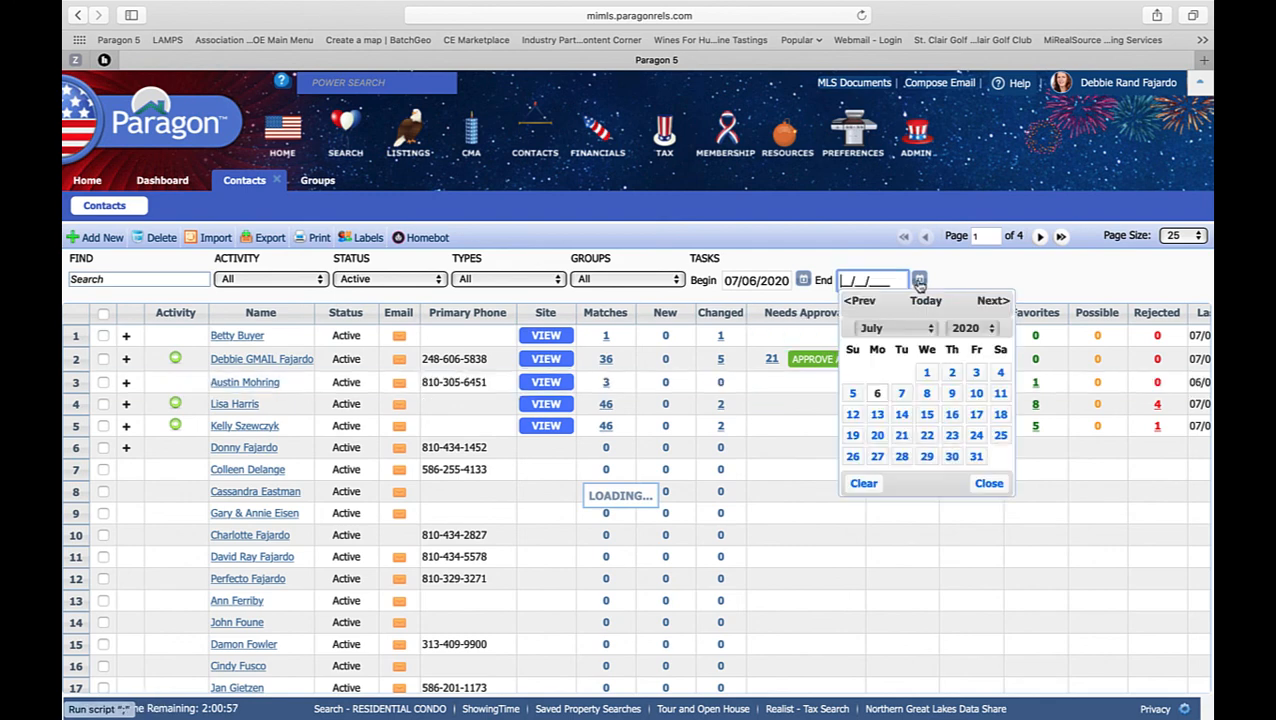
{"action": "left_click", "coordinate": [999, 394]}
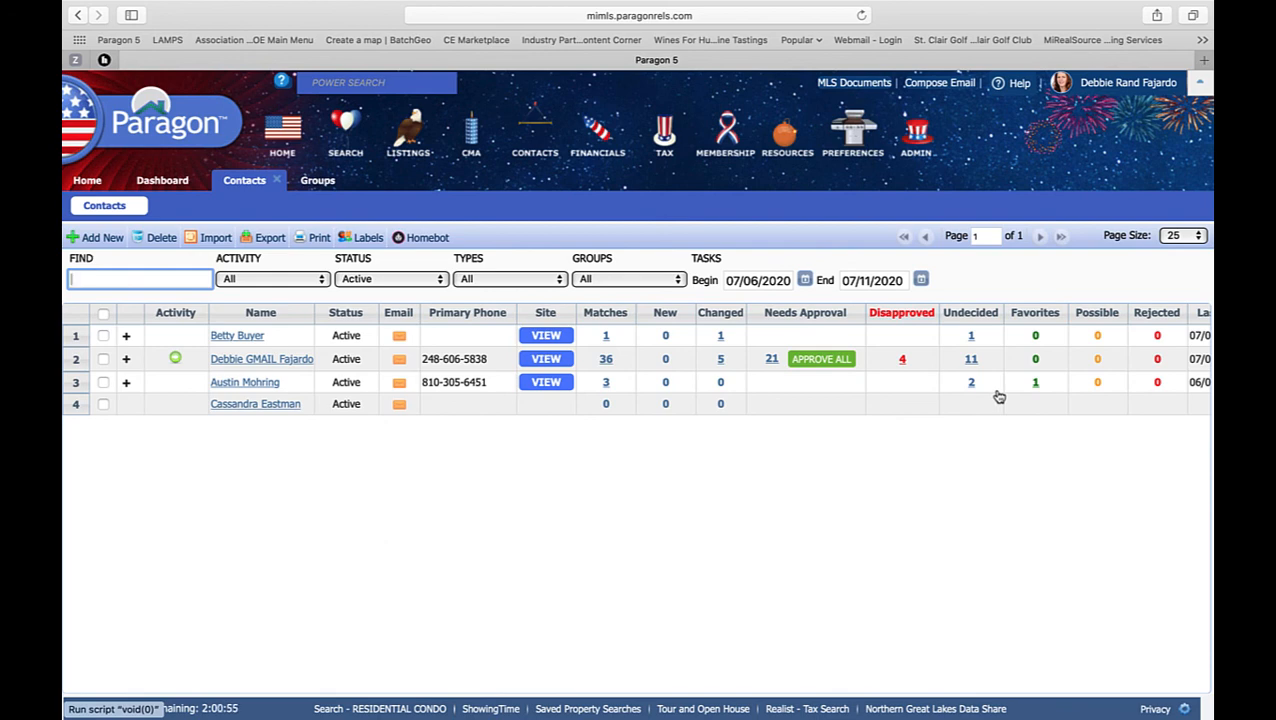
{"action": "left_click", "coordinate": [245, 338]}
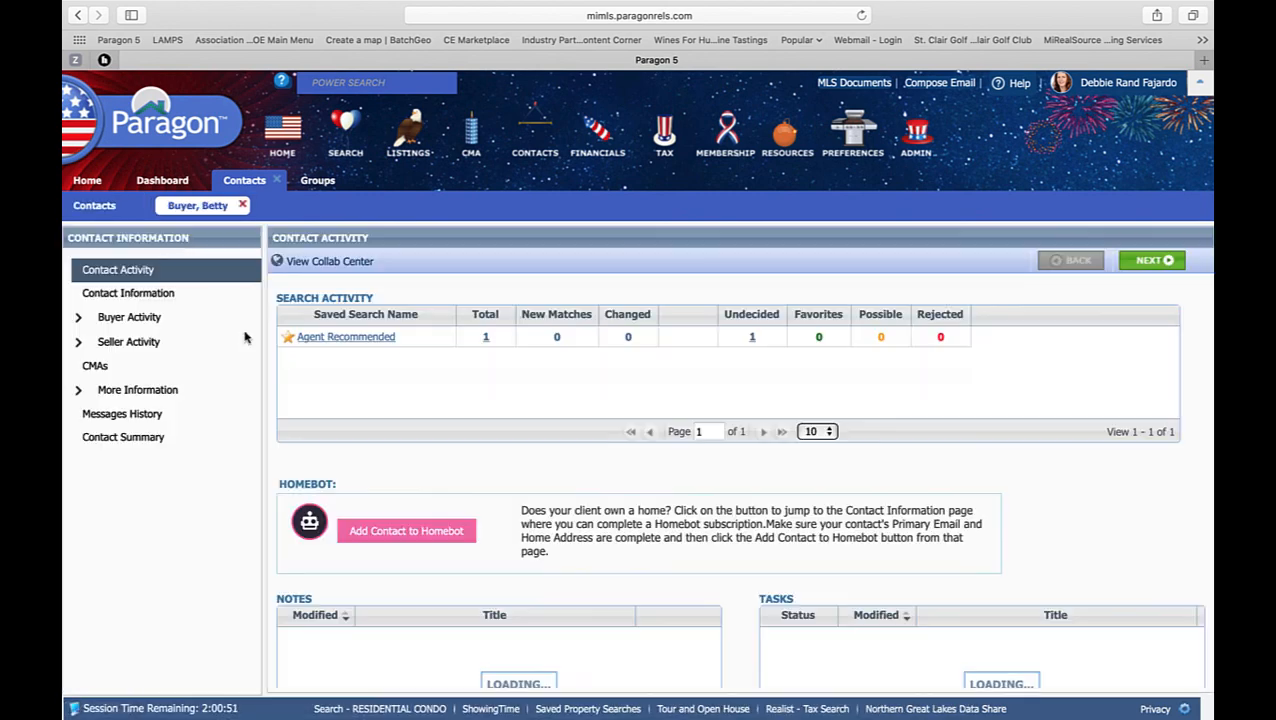
{"action": "left_click", "coordinate": [873, 616]}
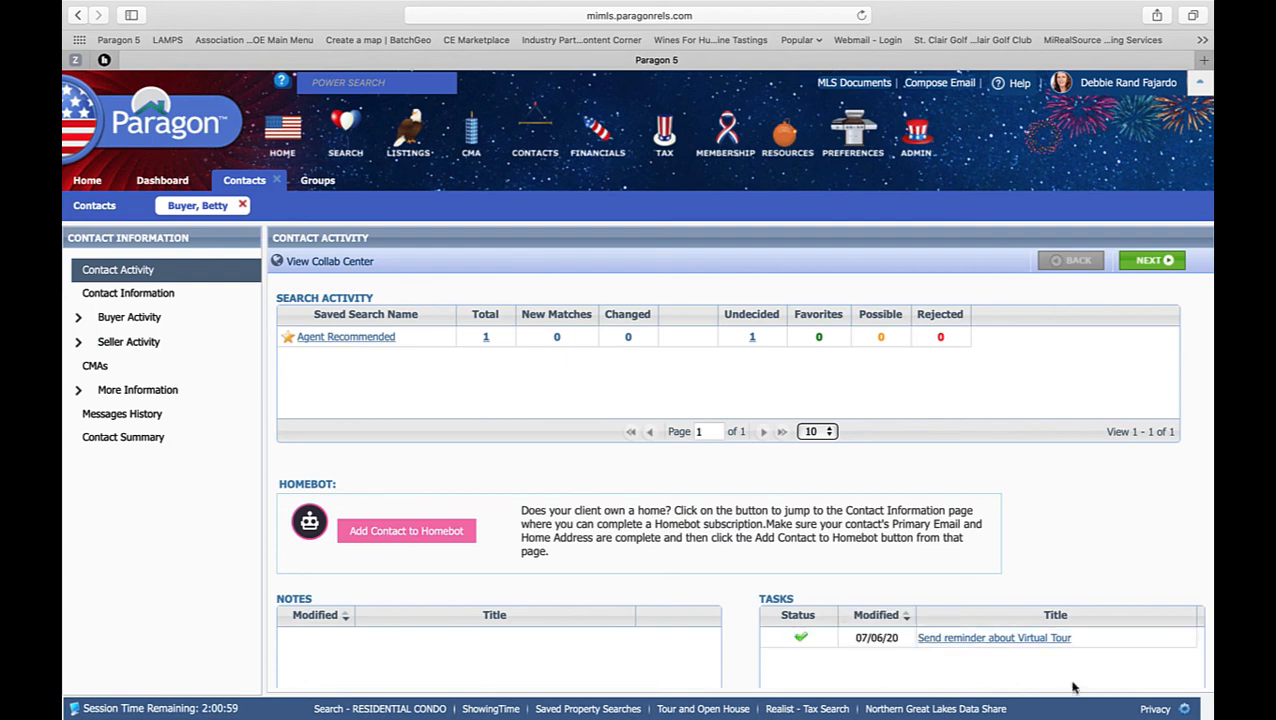